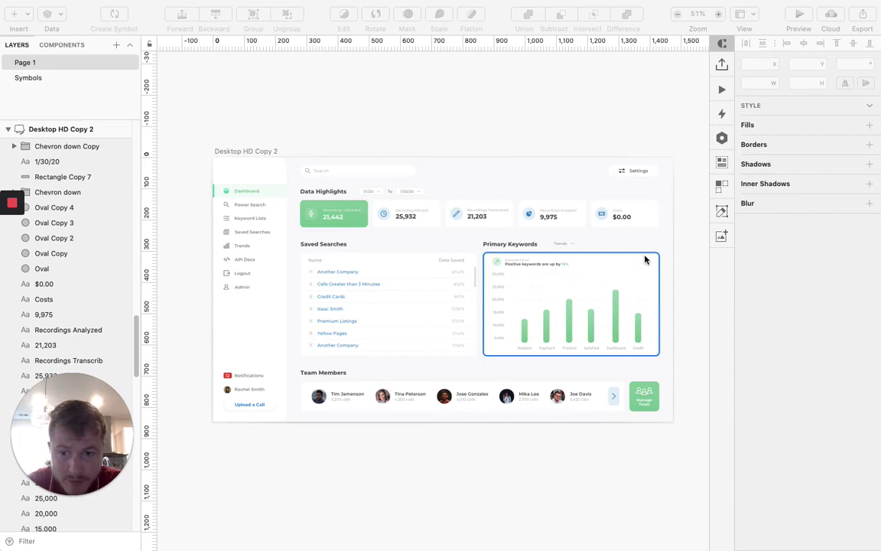
Pan across the dashboard artboard and zoom in to 277% on the $0.00 Costs card
scroll(369, 391, "left", 15)
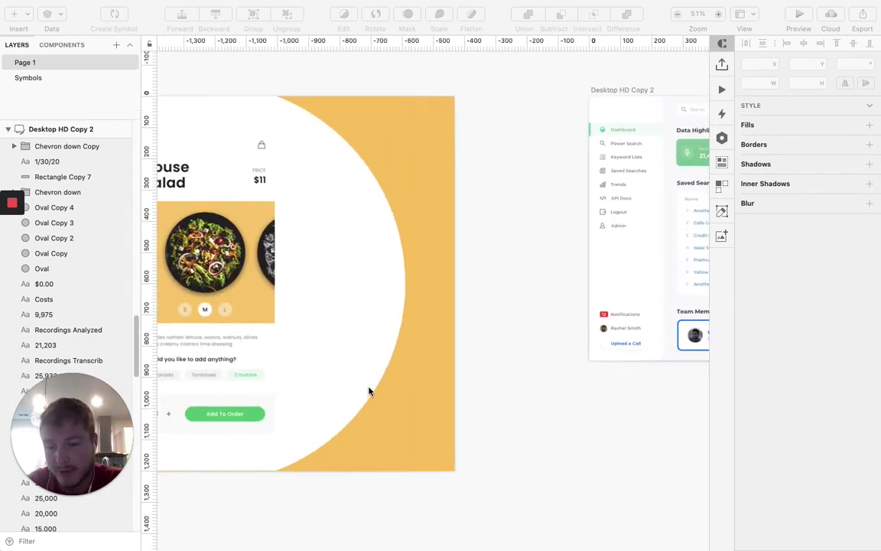
scroll(218, 252, "left", 5)
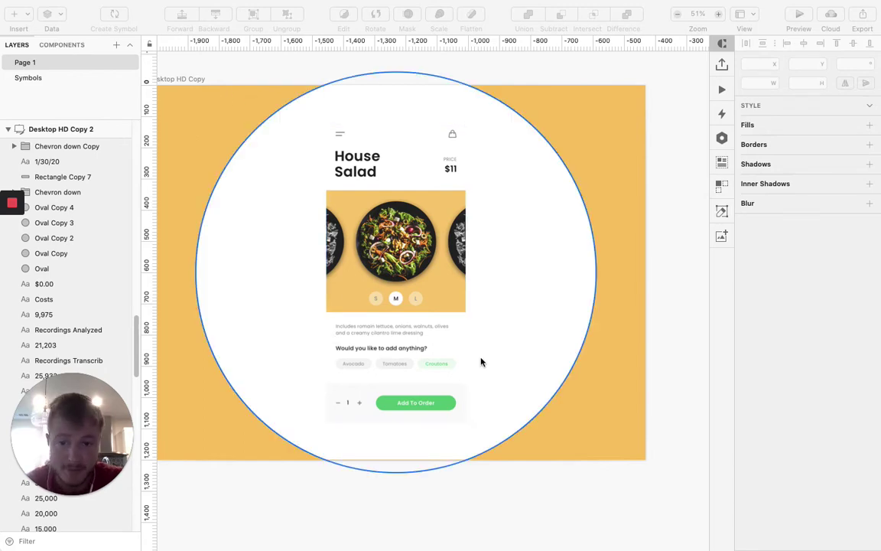
scroll(481, 361, "right", 20)
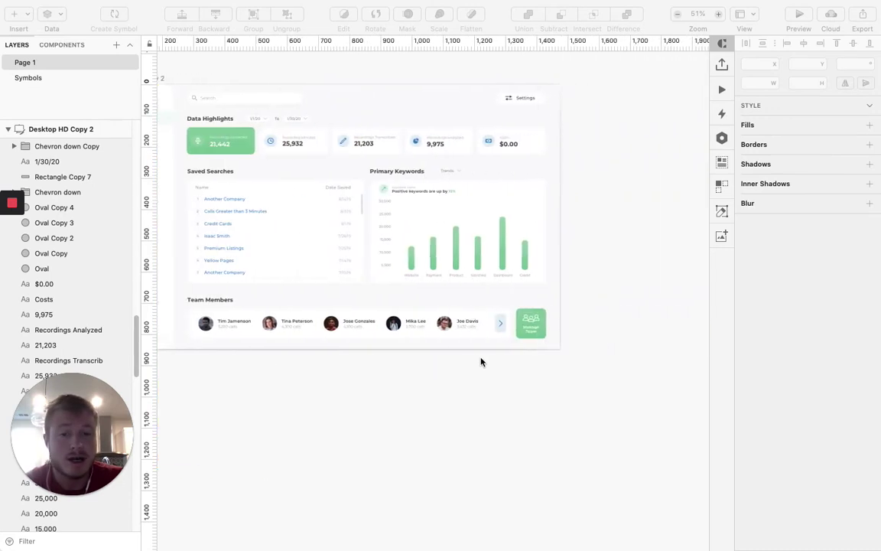
scroll(438, 372, "left", 5)
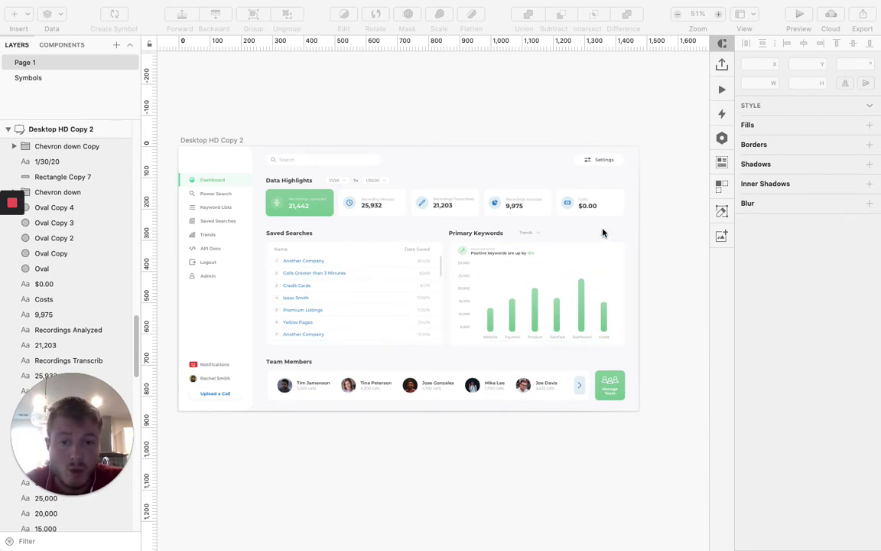
scroll(596, 252, "up", 2)
scroll(596, 252, "left", 2)
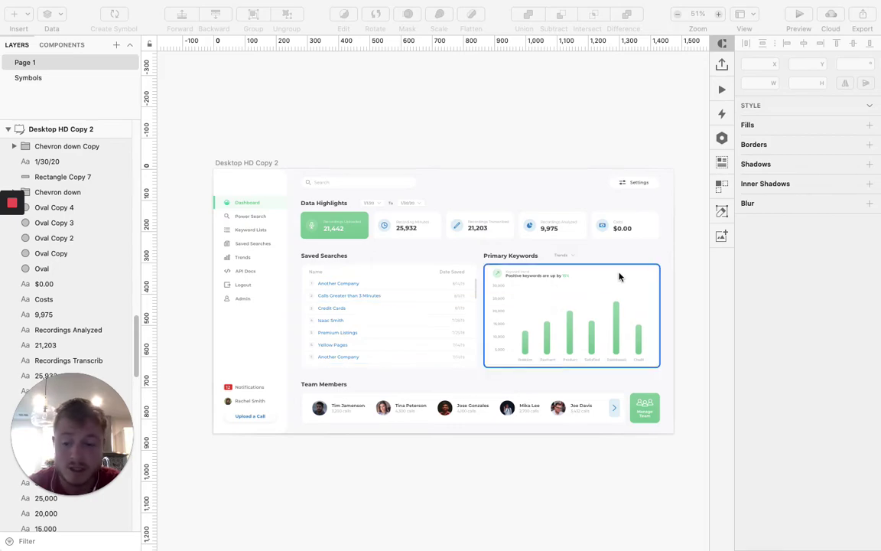
Enable the default 0/2/4/0 drop shadow on the Costs card's rectangle and compare it deselected
scroll(639, 227, "up", 6)
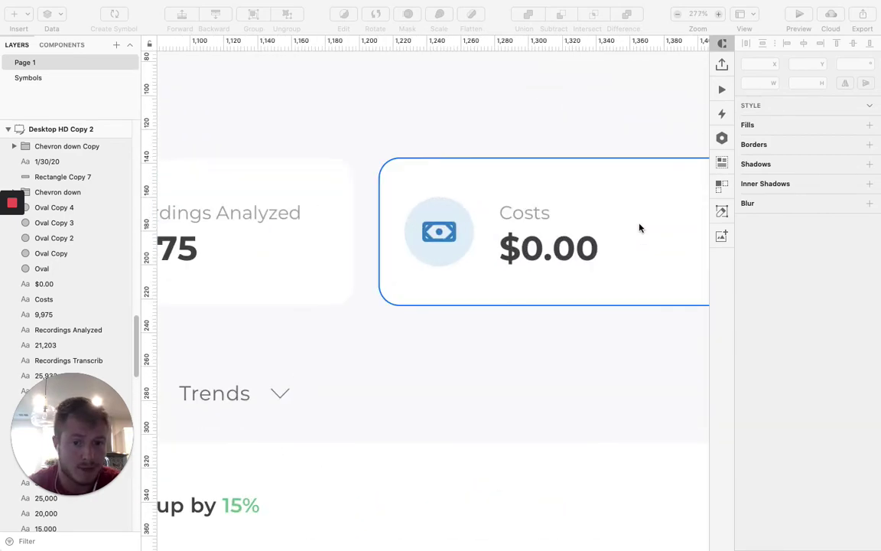
scroll(605, 325, "right", 3)
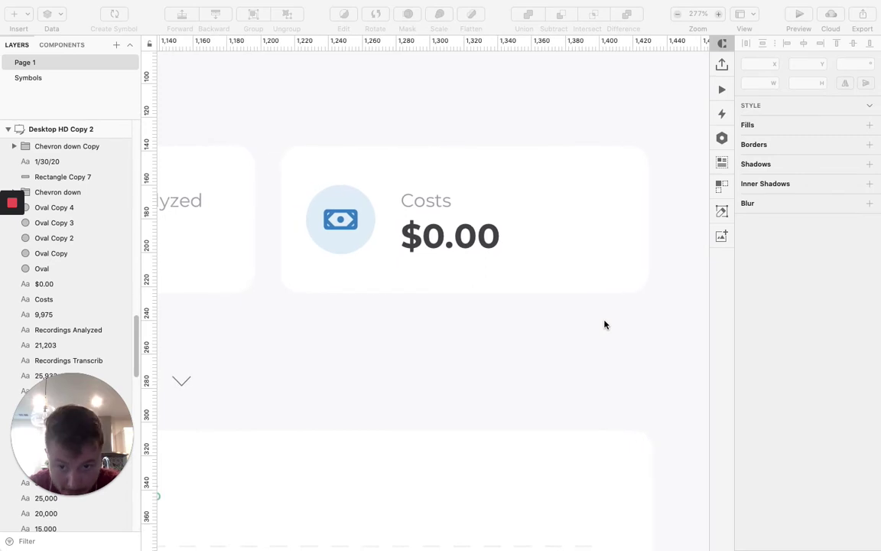
scroll(604, 325, "up", 2)
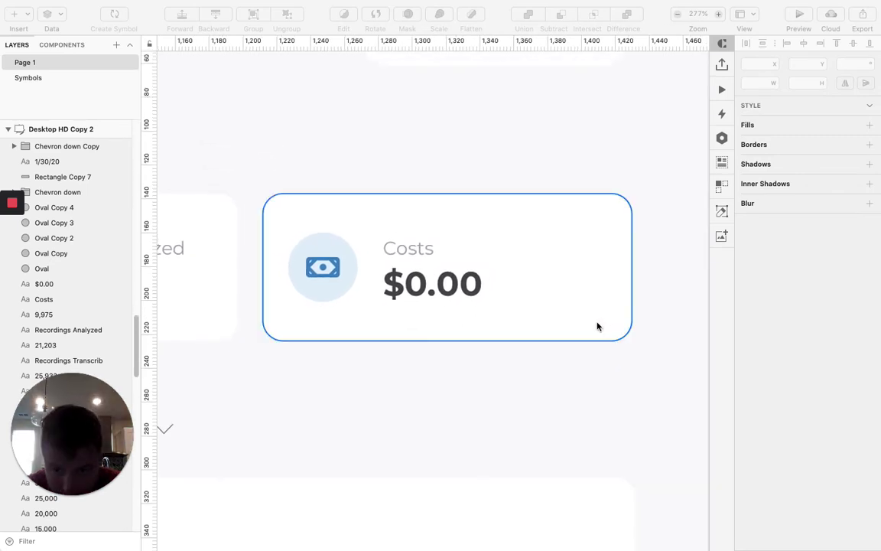
left_click(598, 326)
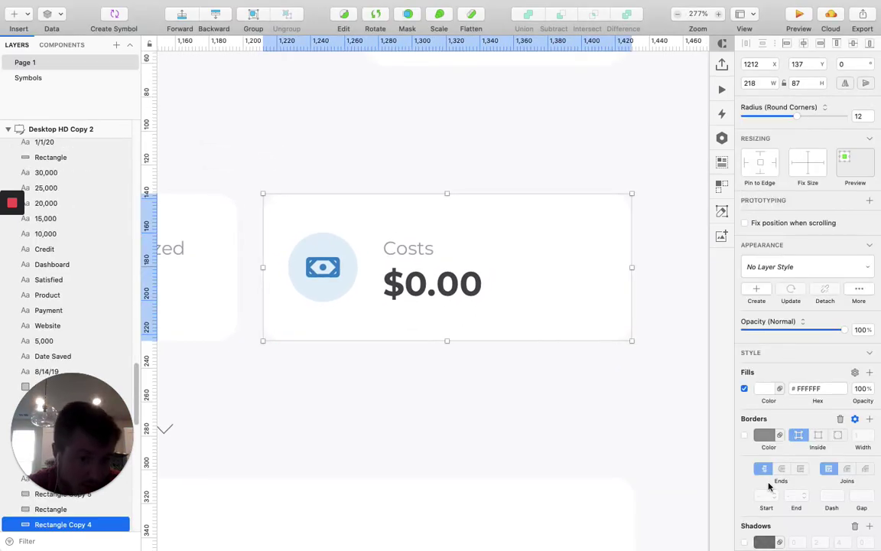
scroll(769, 486, "down", 2)
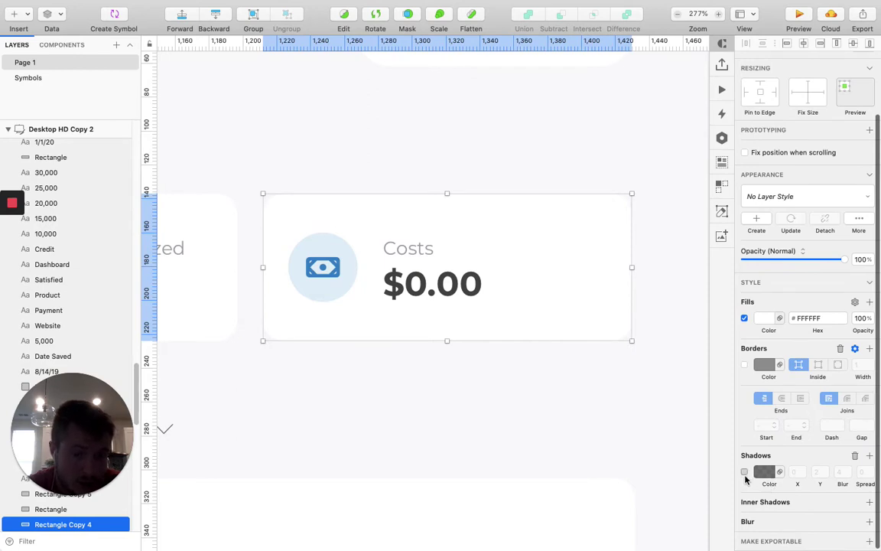
left_click(744, 472)
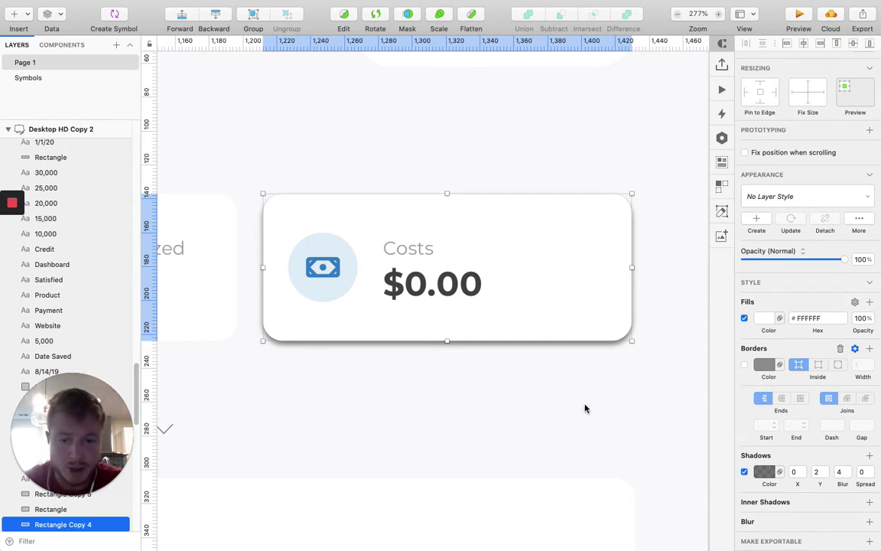
left_click(608, 387)
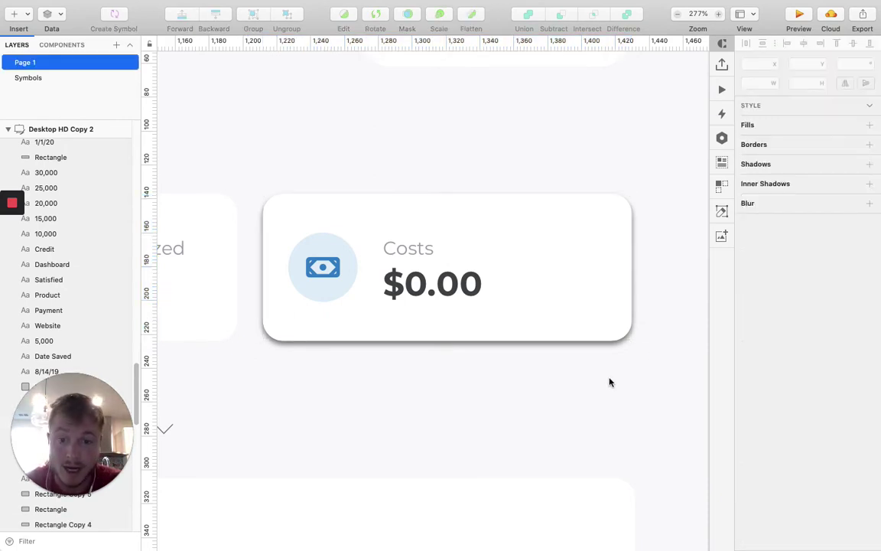
left_click(602, 317)
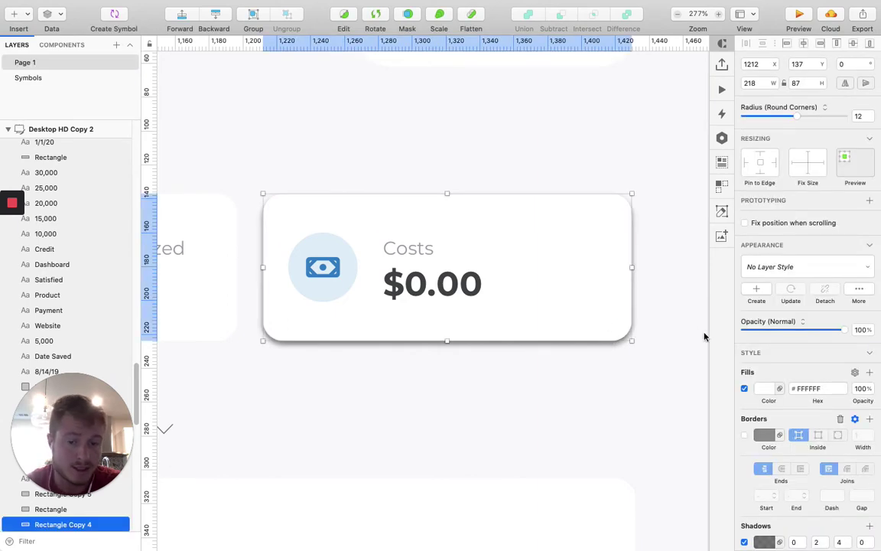
left_click(704, 334)
left_click(602, 337)
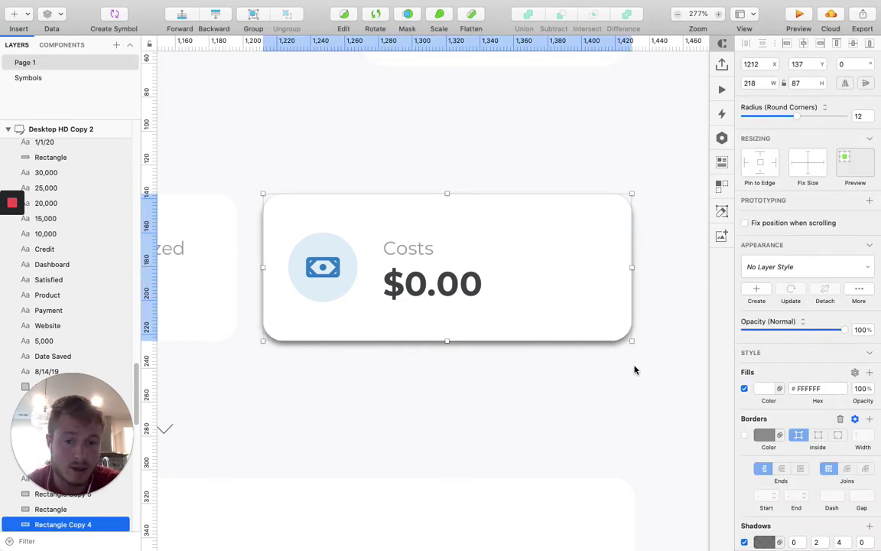
scroll(777, 459, "down", 5)
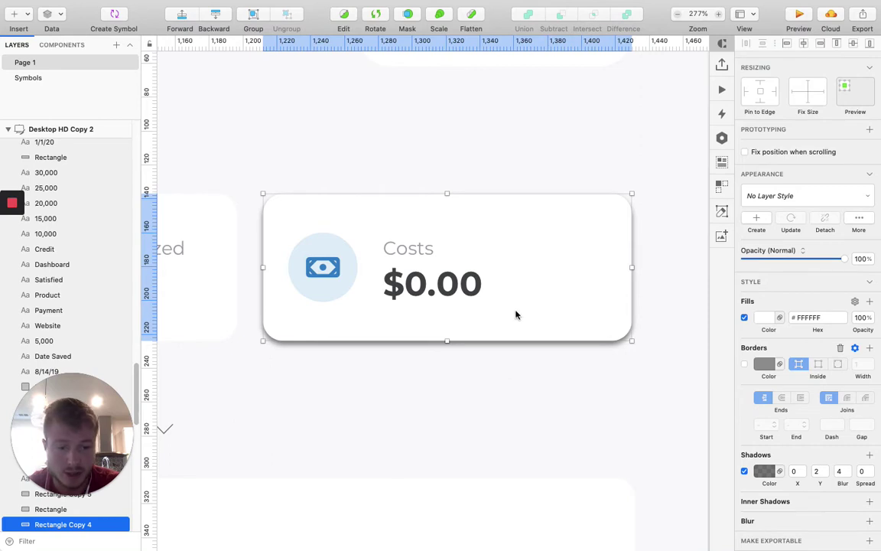
Set the Costs card shadow's blur to 6 and its spread to 2
left_click(841, 471)
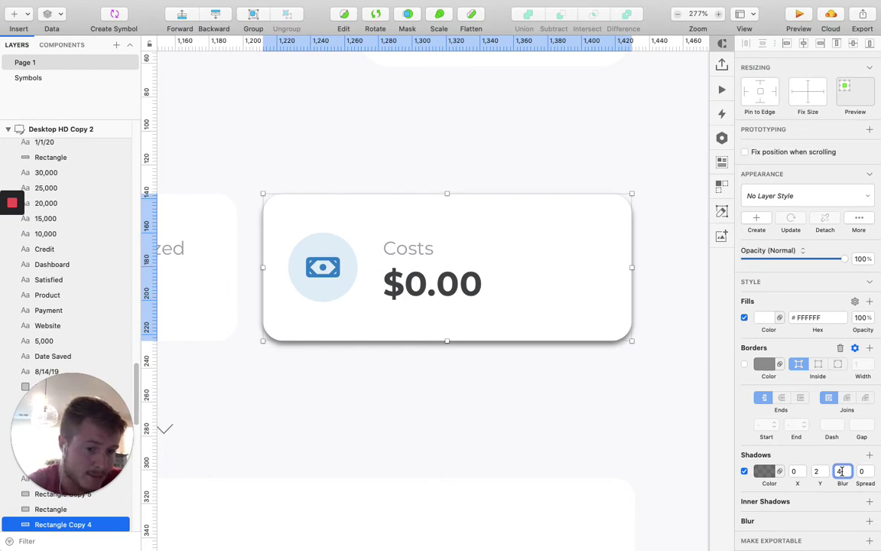
type("6")
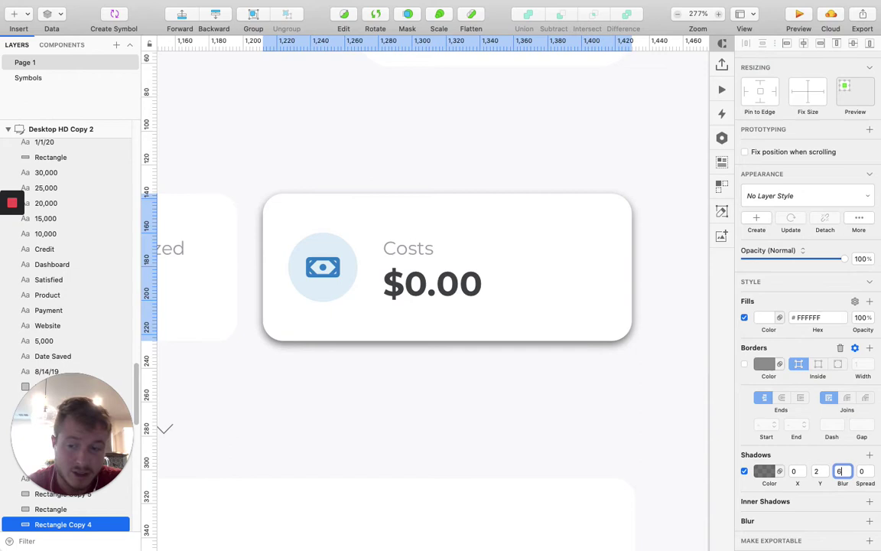
key("Return")
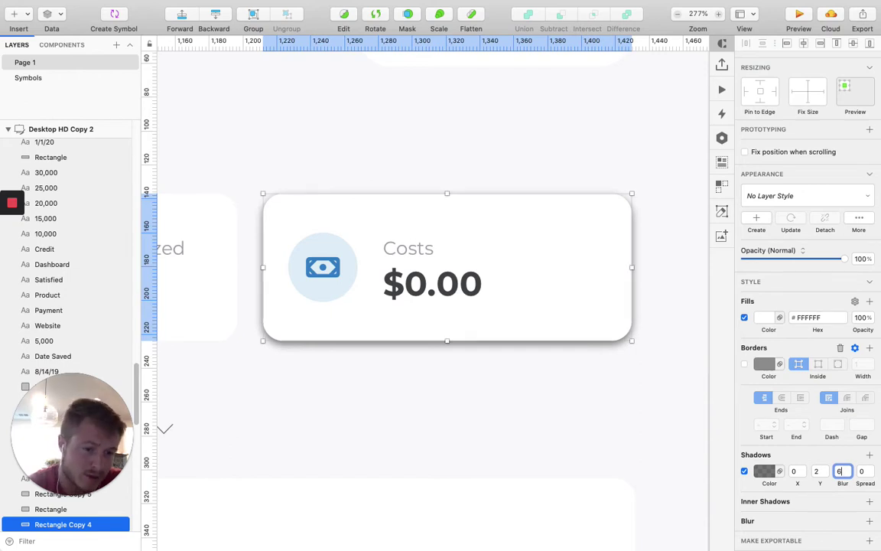
key("Tab")
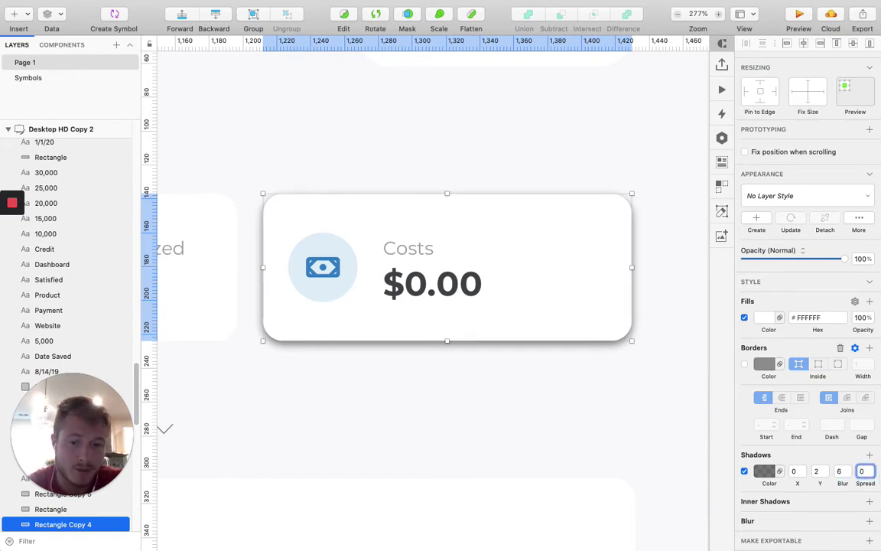
type("1")
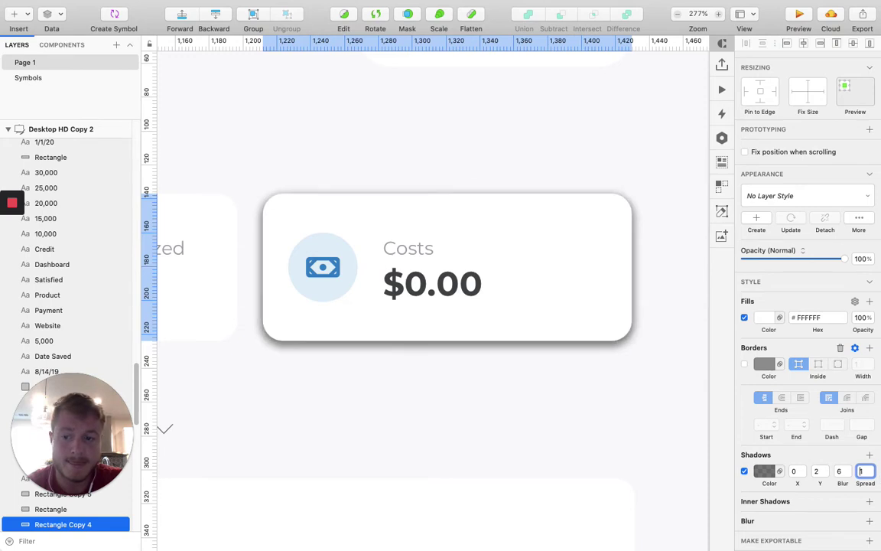
key("Up")
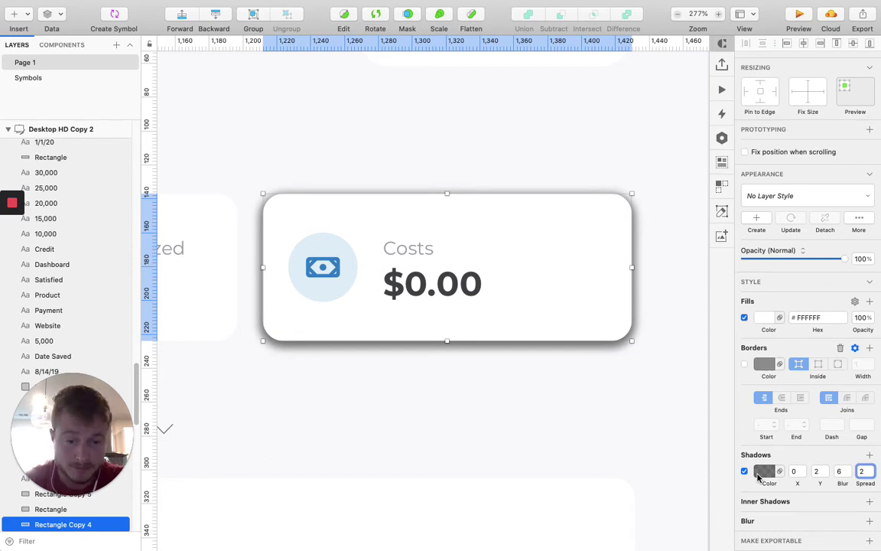
Lower the Costs card shadow colour's alpha to 3, then deselect to view the faint shadow
left_click(758, 475)
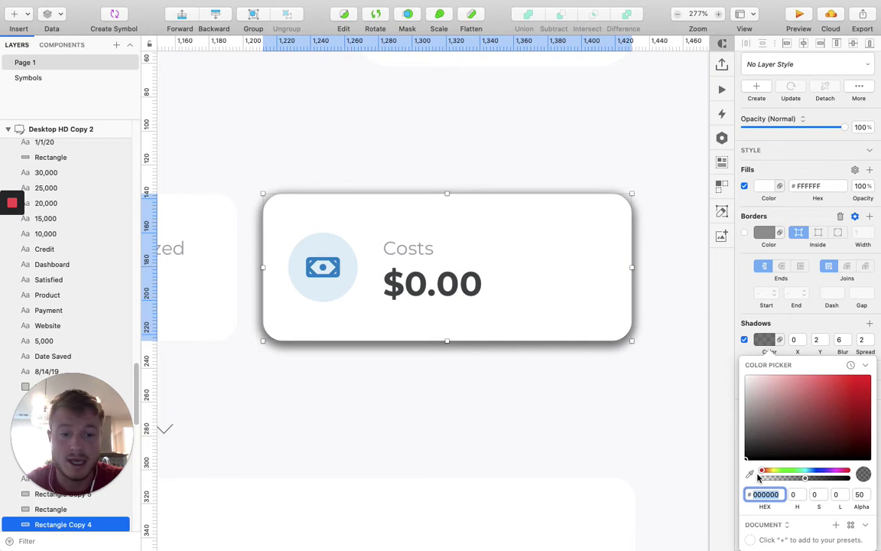
left_click(860, 495)
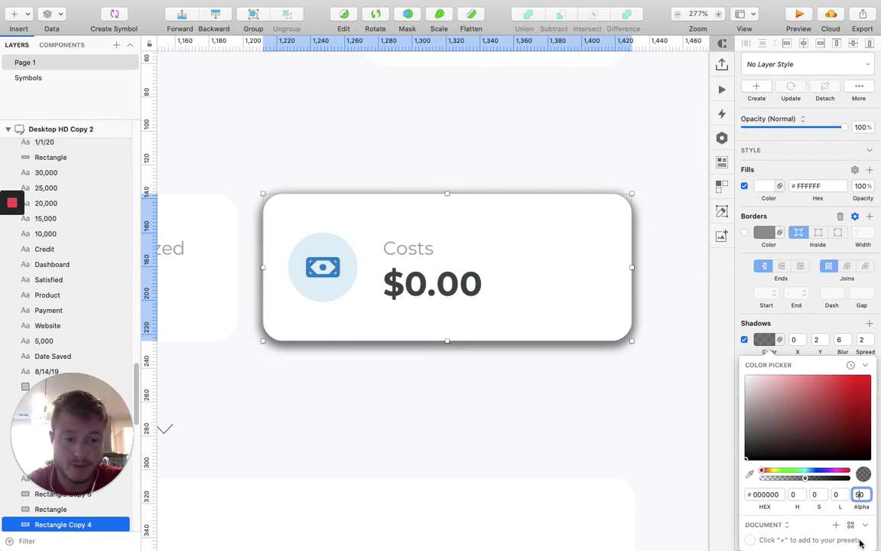
type("30")
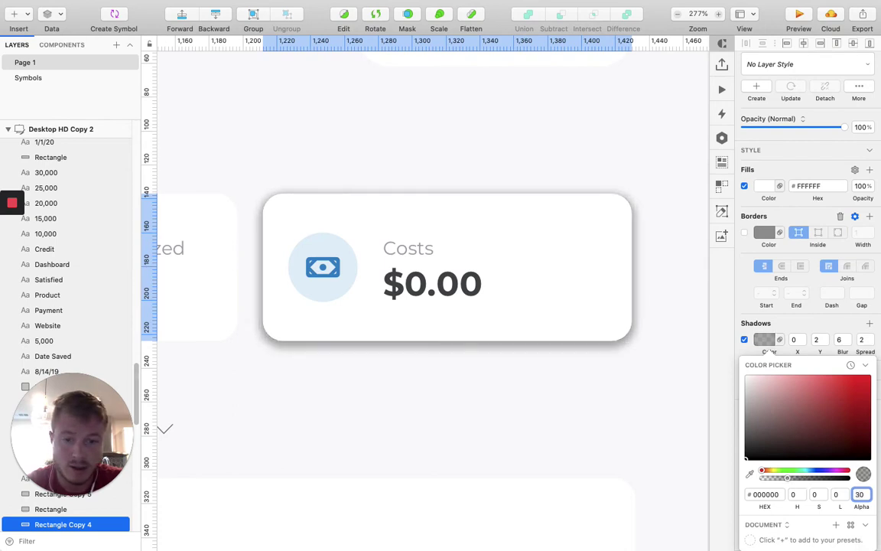
key("BackSpace")
key("BackSpace")
type("10")
key("BackSpace")
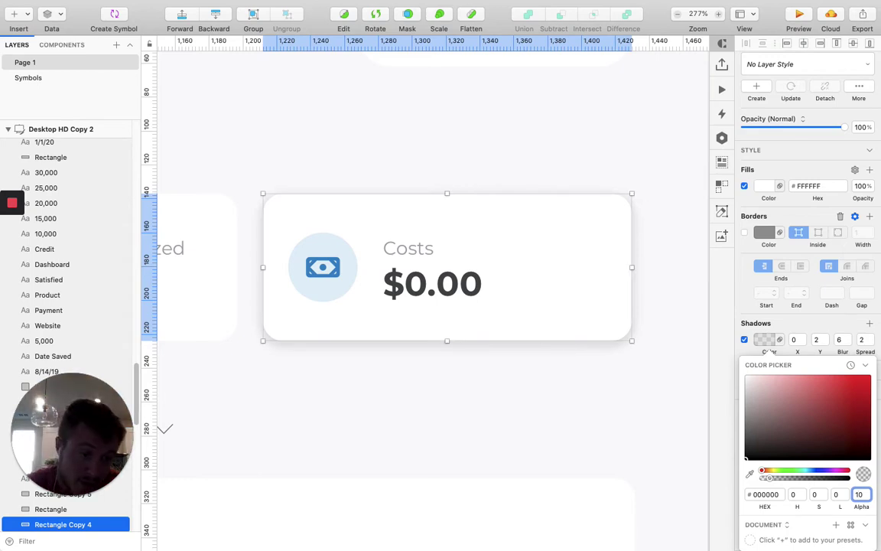
key("BackSpace")
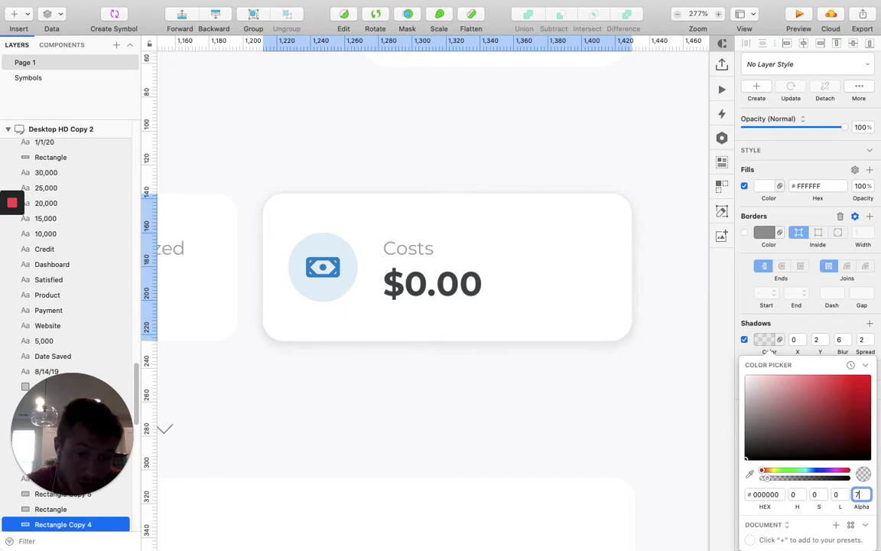
type("6")
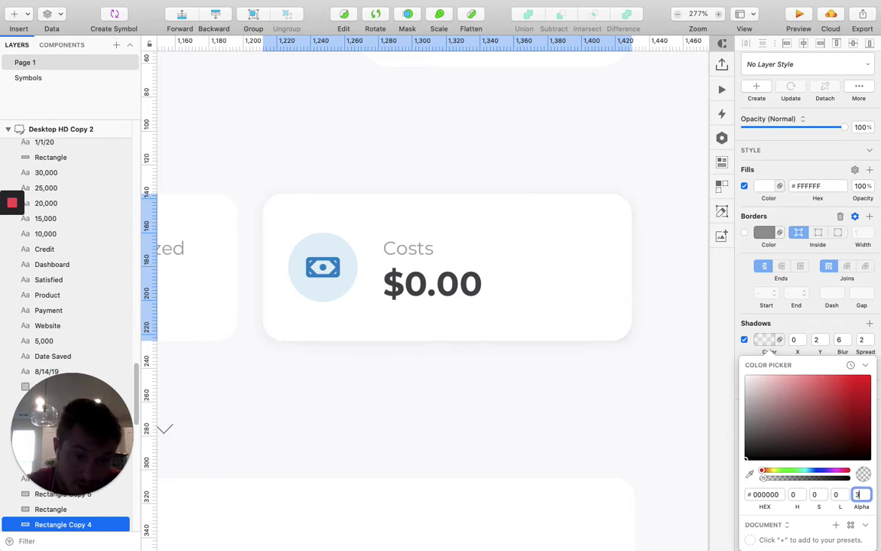
key("BackSpace")
type("3")
key("Return")
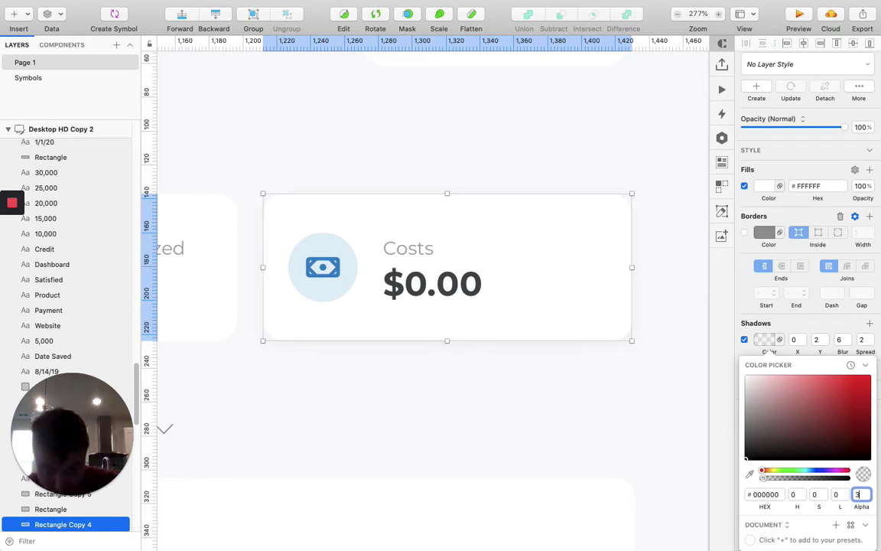
left_click(680, 393)
left_click(643, 396)
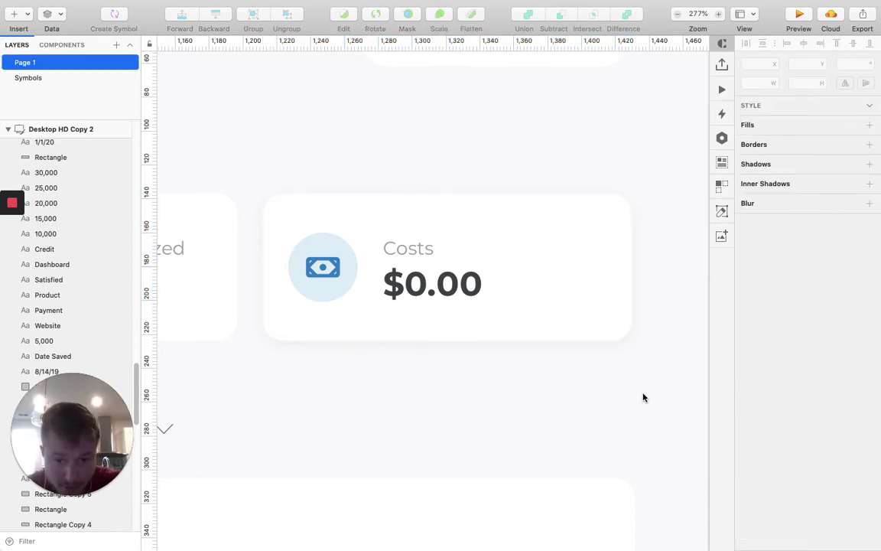
scroll(643, 397, "down", 3)
scroll(644, 399, "down", 5)
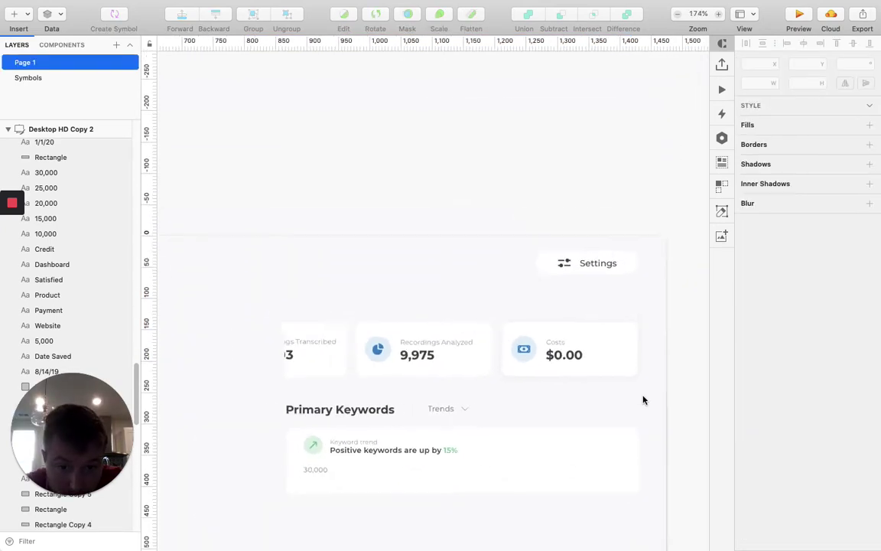
scroll(643, 400, "down", 2)
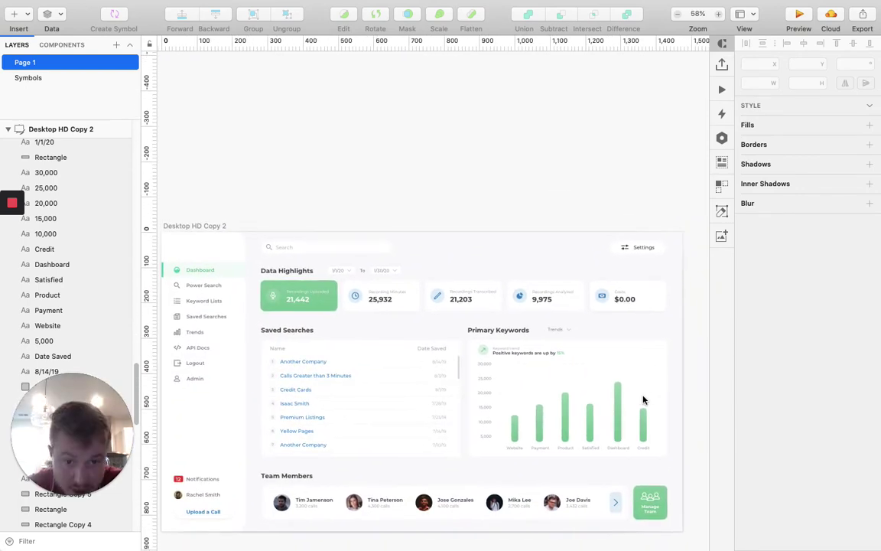
scroll(657, 365, "down", 1)
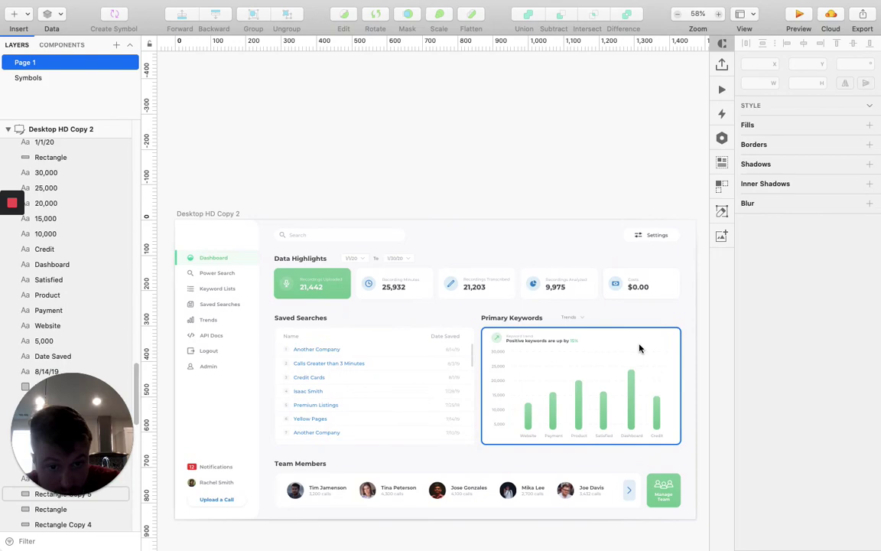
scroll(668, 320, "up", 5)
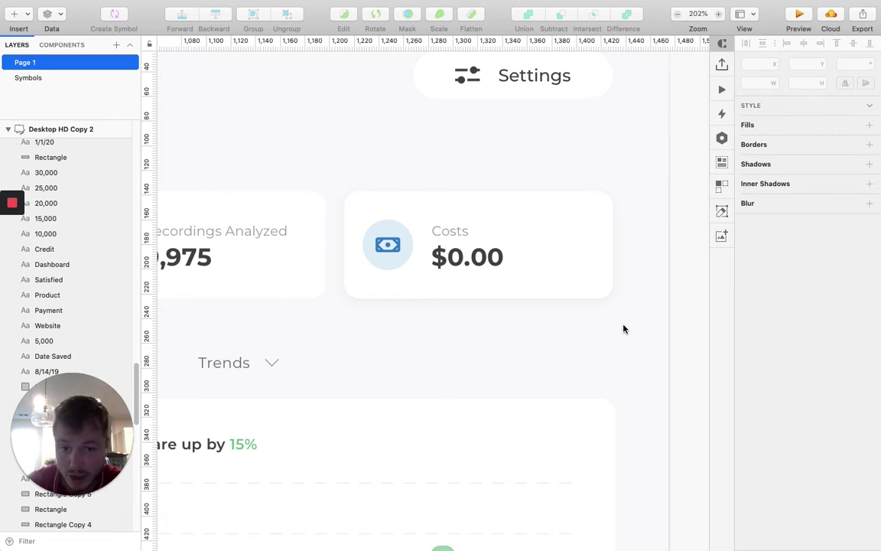
key("super+1")
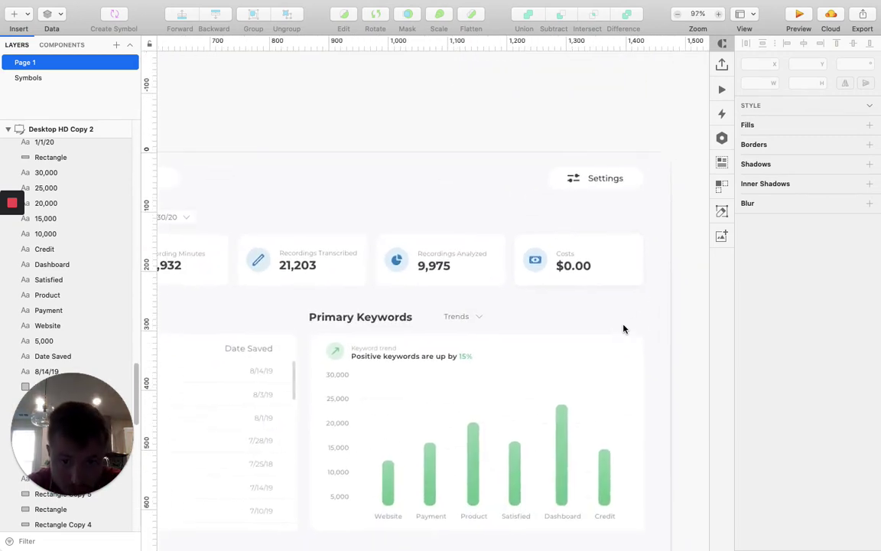
Copy the Costs card's shadow style with Copy Style
left_click(659, 245)
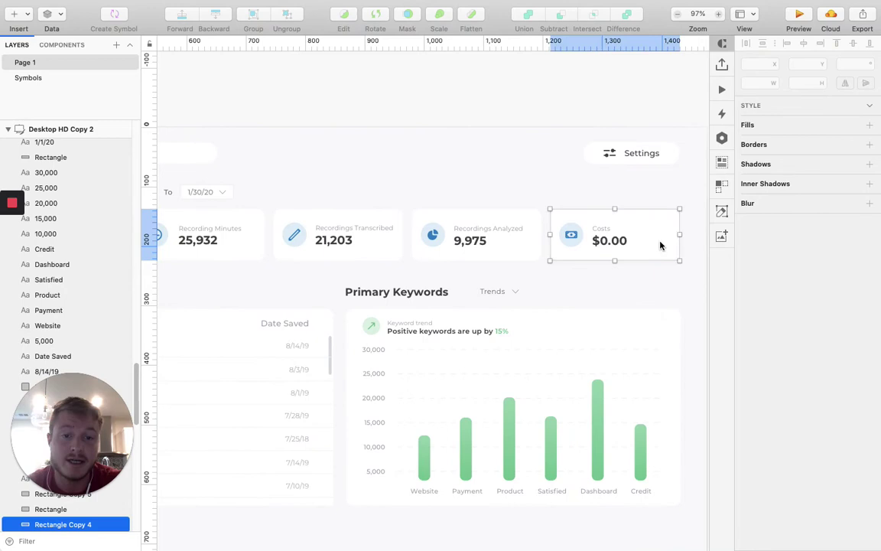
right_click(661, 246)
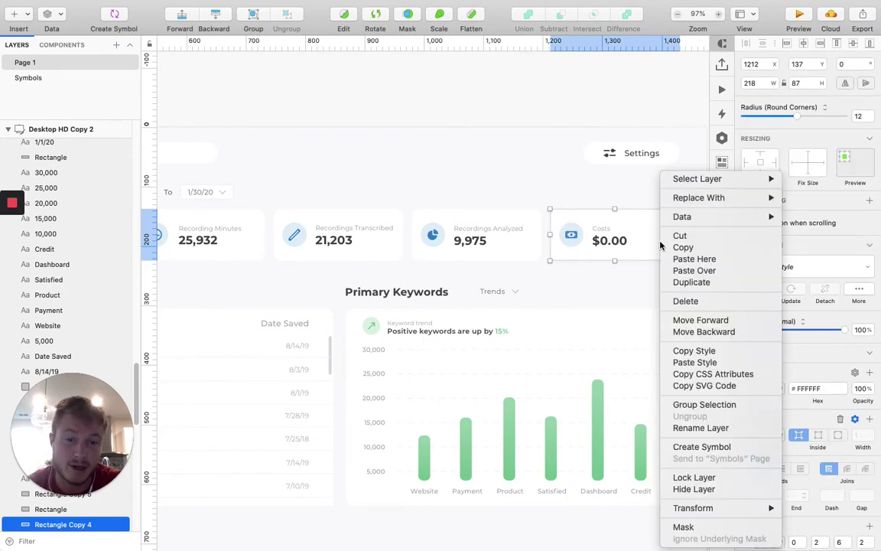
left_click(690, 351)
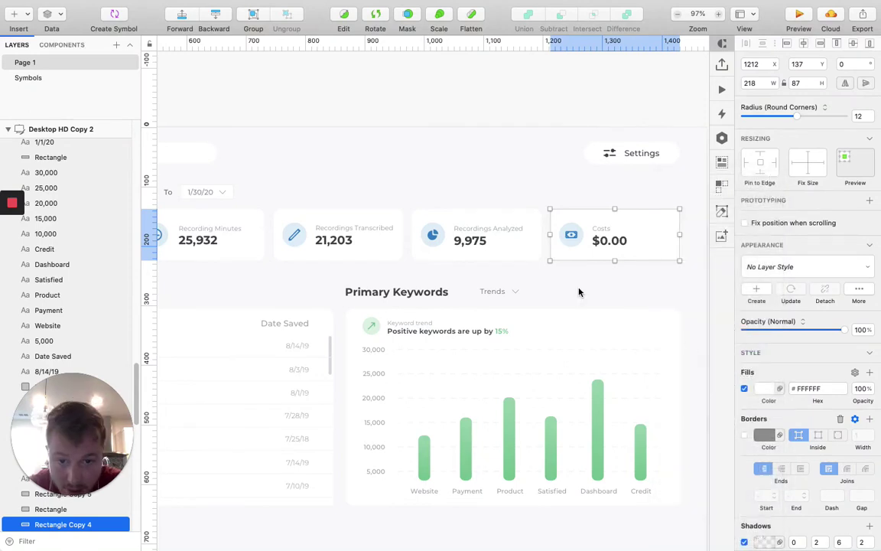
scroll(579, 292, "left", 2)
scroll(579, 292, "down", 1)
scroll(579, 292, "down", 1)
right_click(574, 235)
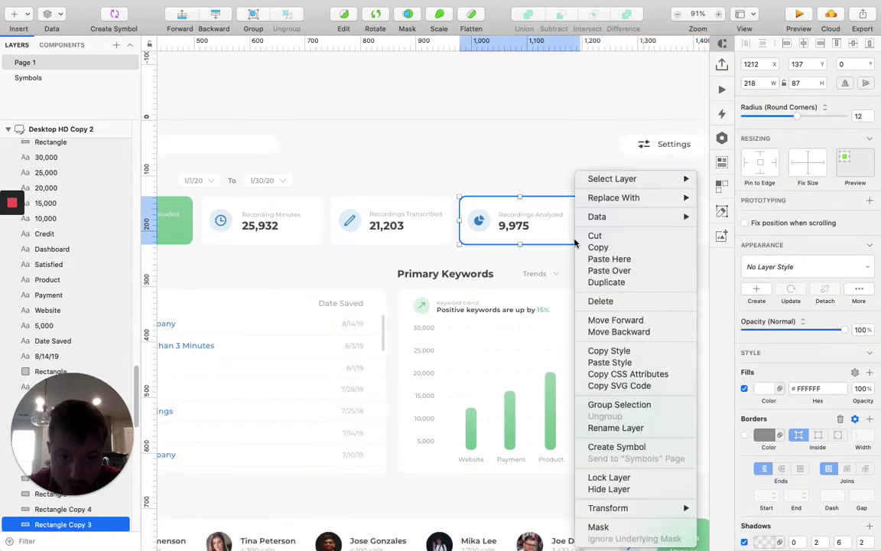
left_click(613, 351)
Paste the style onto the Recordings Transcribed, Recording Minutes and Recordings Uploaded cards
left_click(439, 243)
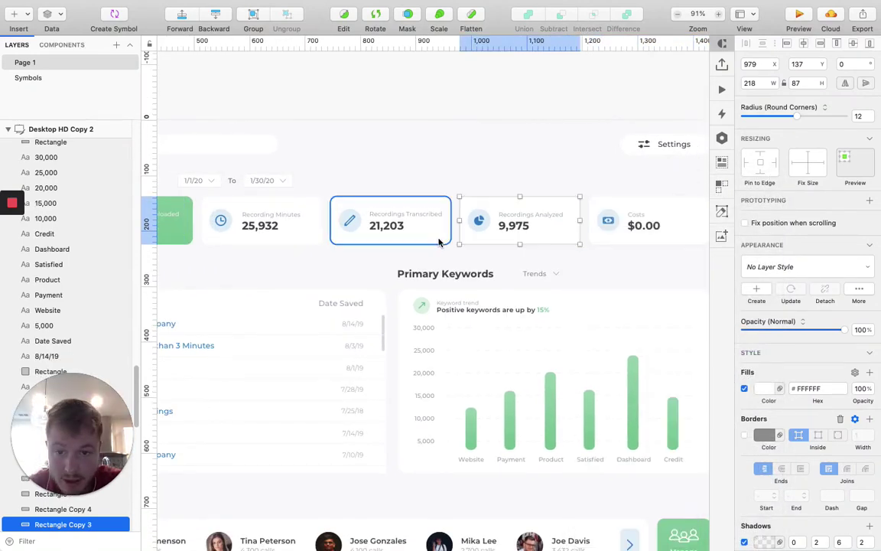
right_click(438, 243)
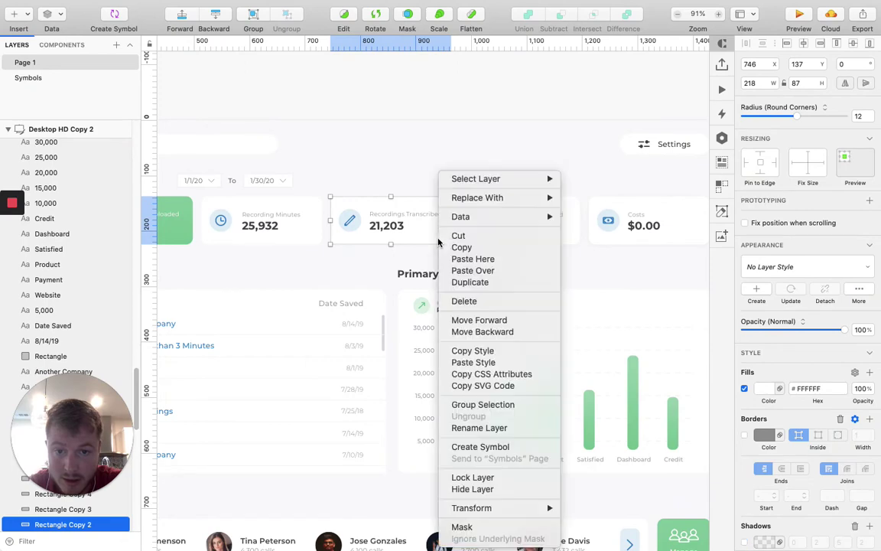
left_click(474, 362)
scroll(360, 254, "left", 3)
left_click(369, 223)
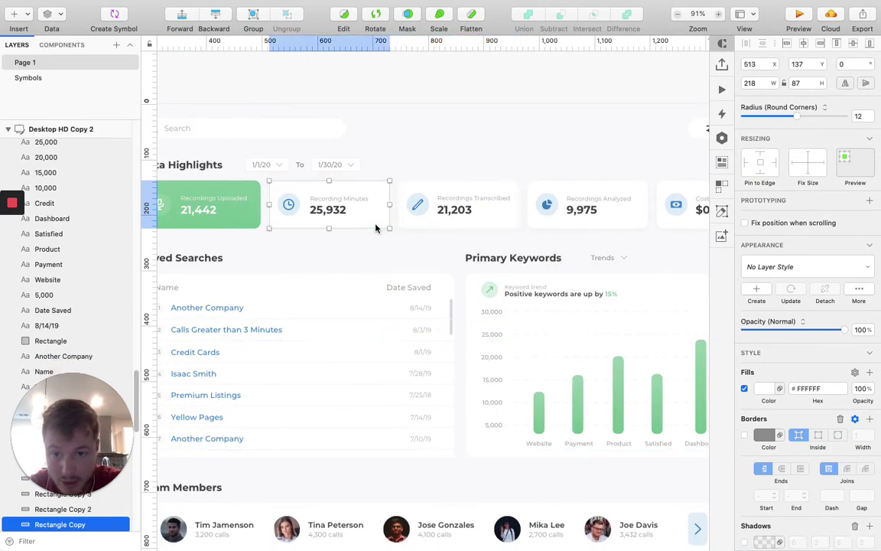
right_click(368, 222)
left_click(411, 361)
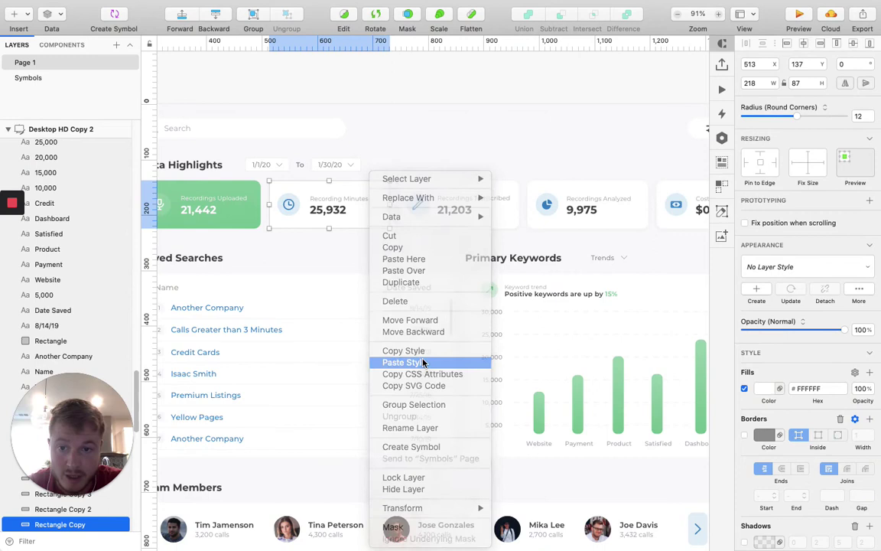
scroll(360, 245, "left", 3)
left_click(301, 216)
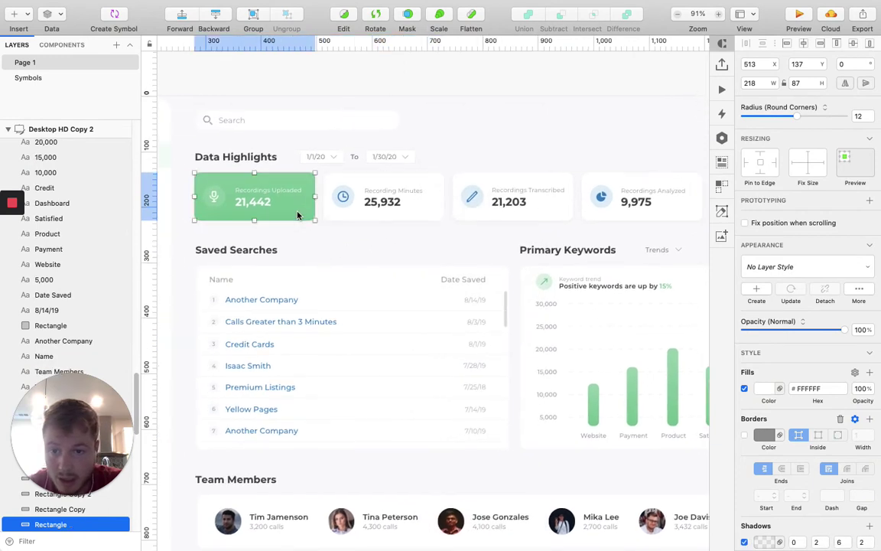
right_click(299, 215)
left_click(325, 362)
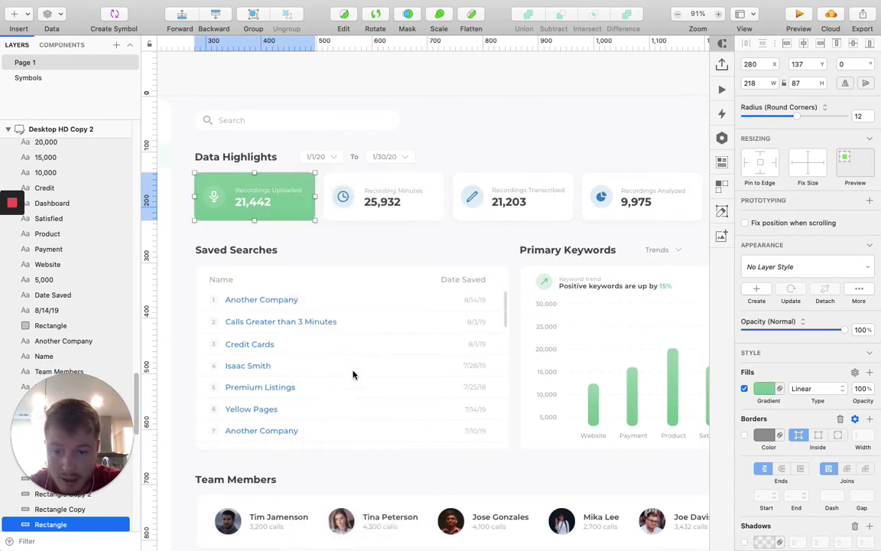
Paste the style onto the Primary Keywords chart card and the Team Members card
left_click(338, 450)
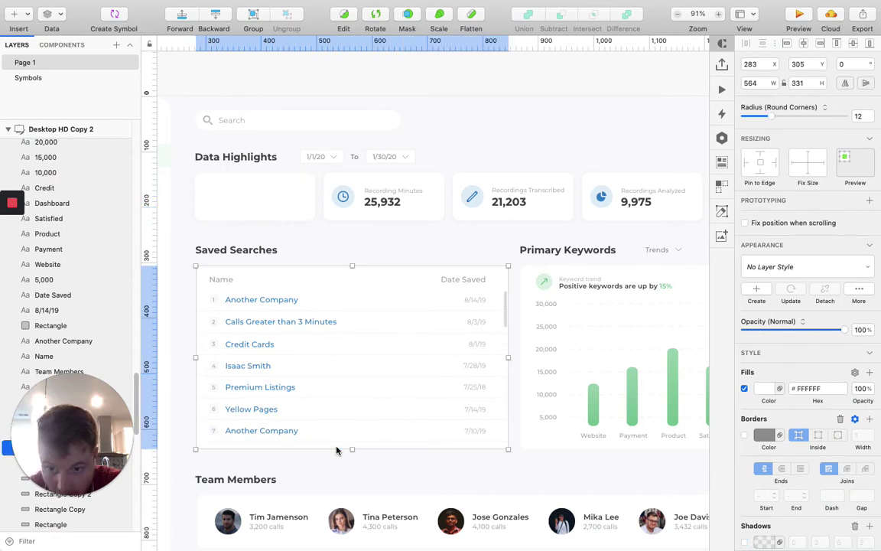
right_click(337, 450)
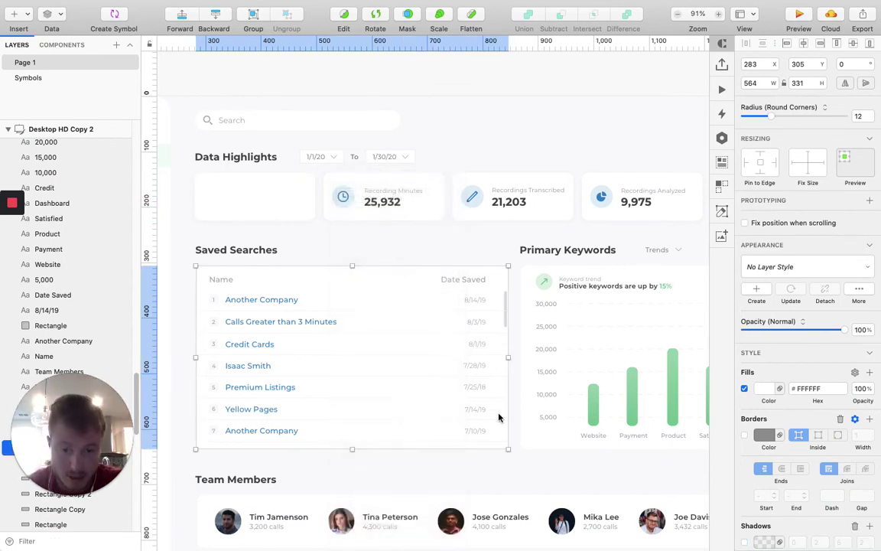
left_click(527, 447)
right_click(530, 449)
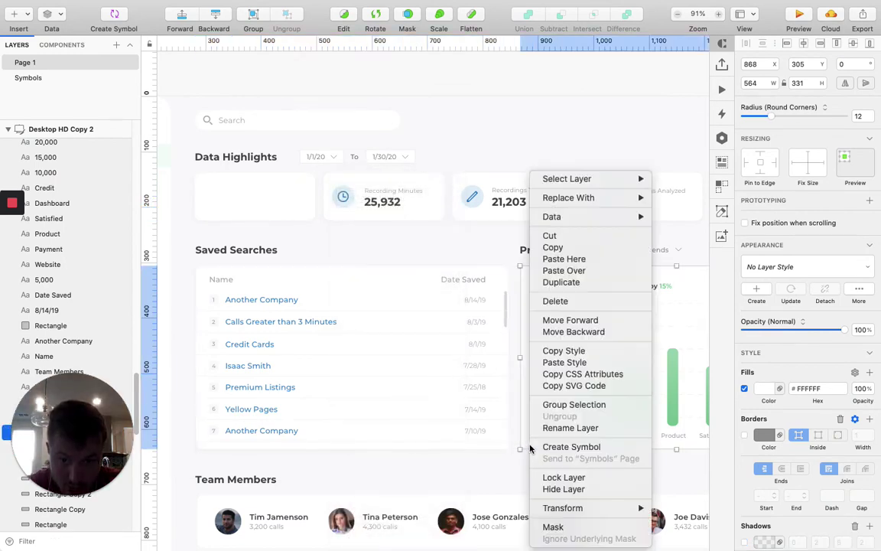
left_click(451, 407)
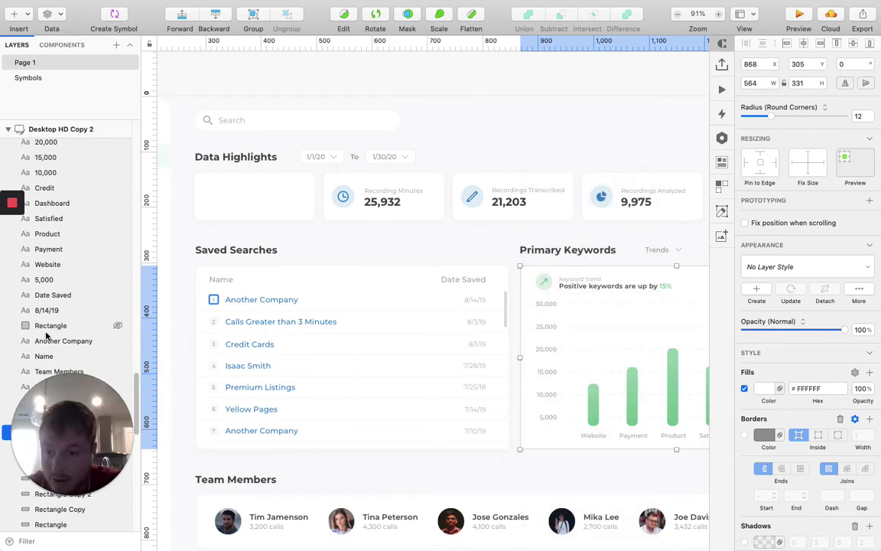
scroll(51, 308, "down", 1)
scroll(50, 307, "down", 3)
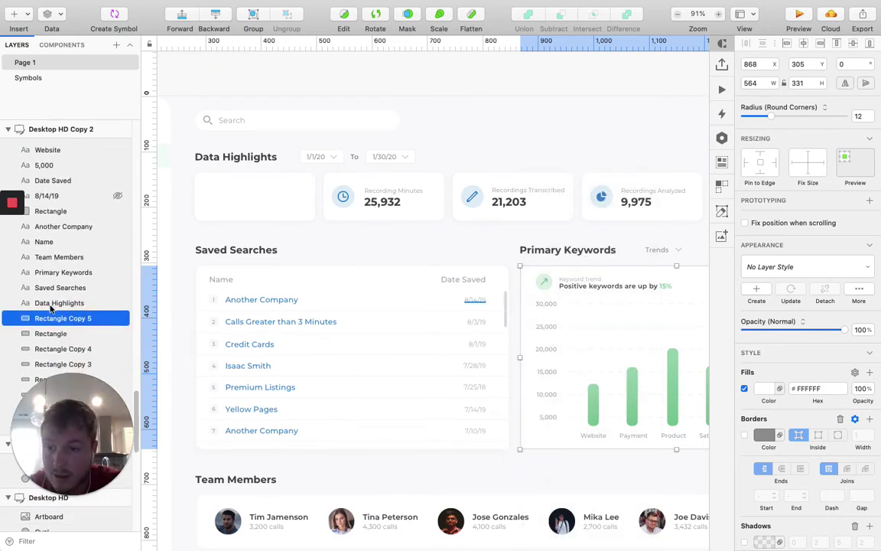
right_click(542, 450)
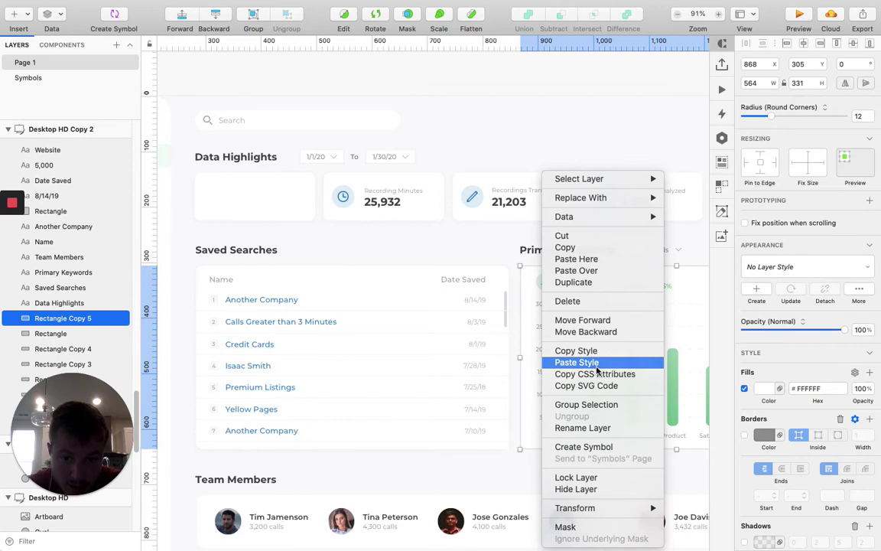
left_click(576, 361)
scroll(426, 437, "down", 2)
scroll(426, 436, "down", 2)
right_click(298, 391)
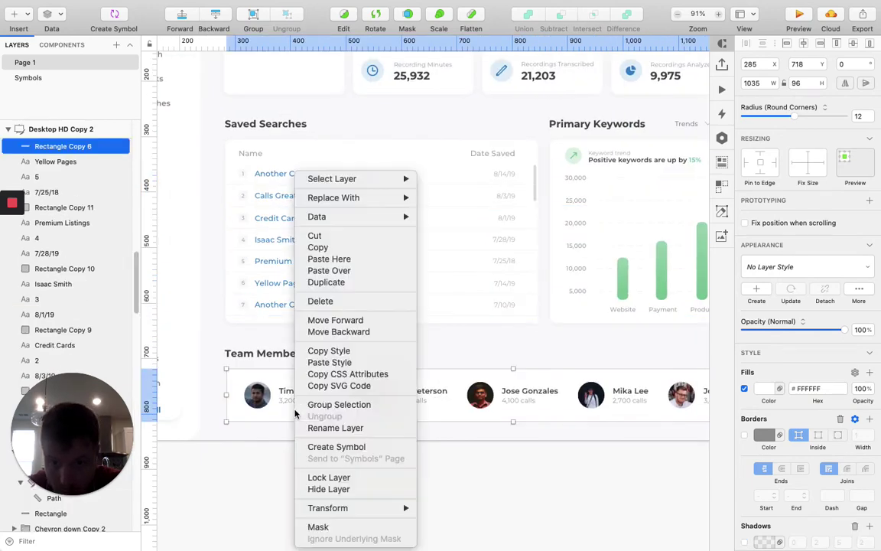
left_click(329, 362)
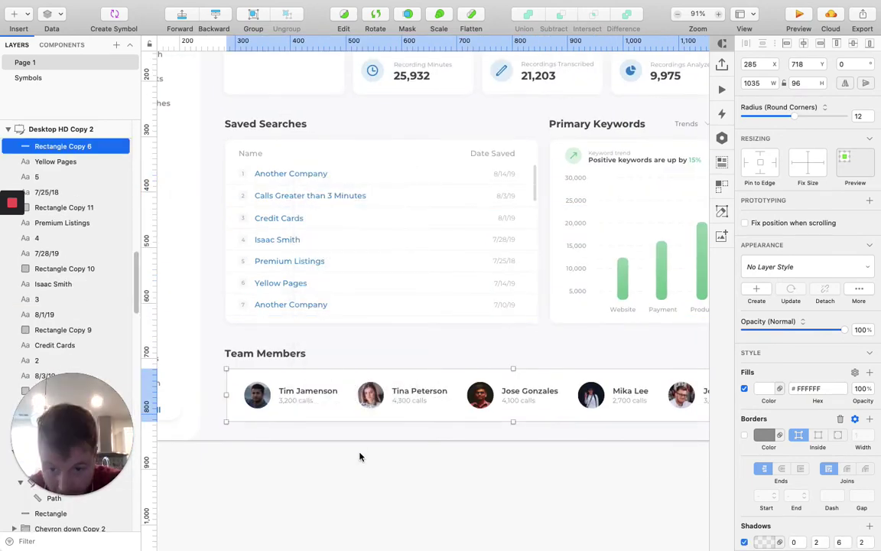
left_click(360, 456)
scroll(359, 457, "down", 5)
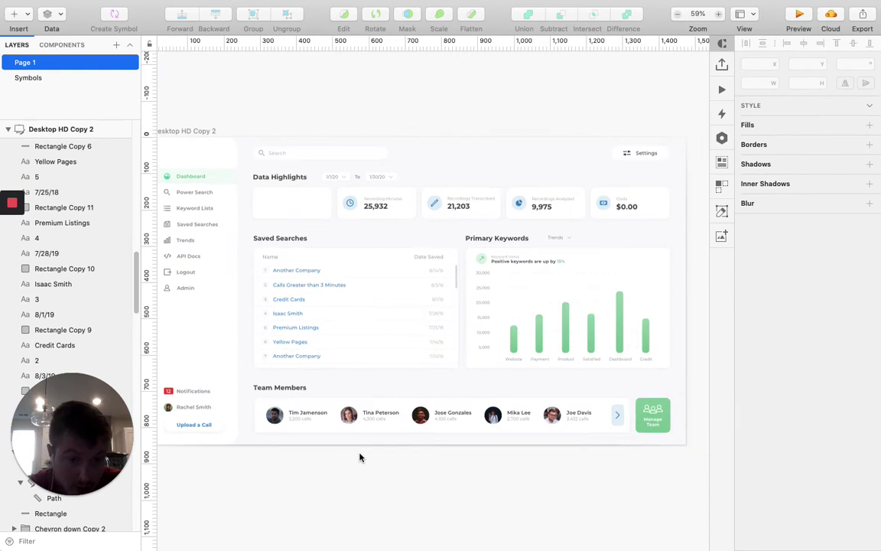
scroll(359, 462, "down", 1)
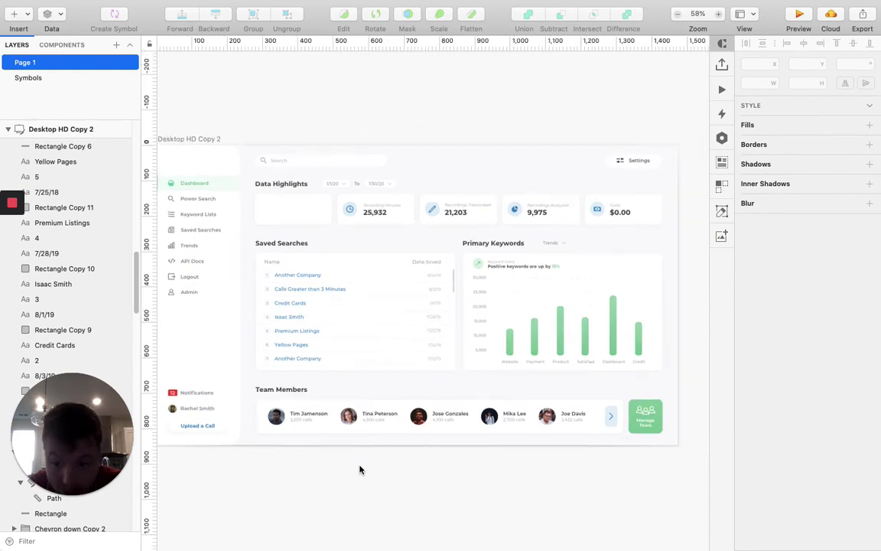
Select the Recordings Uploaded card's background rectangle and zoom in on it
left_click(302, 213)
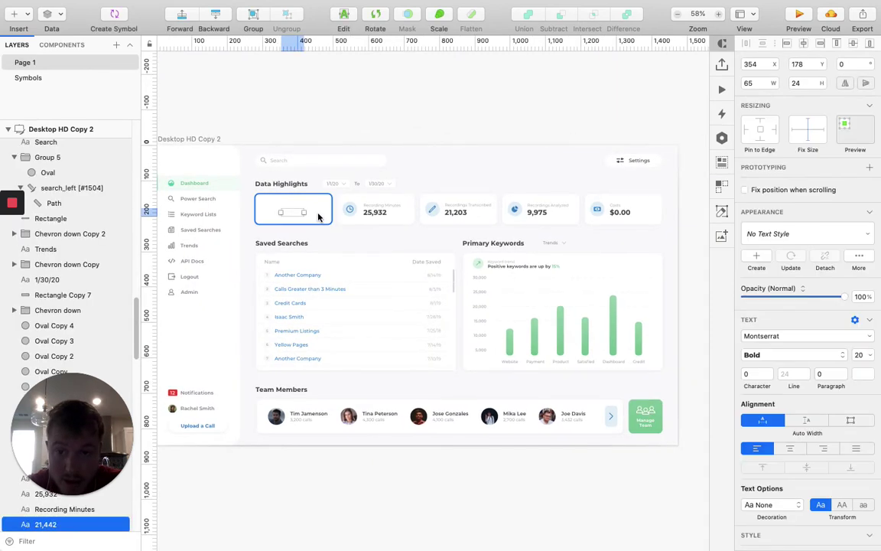
left_click(313, 218)
right_click(312, 220)
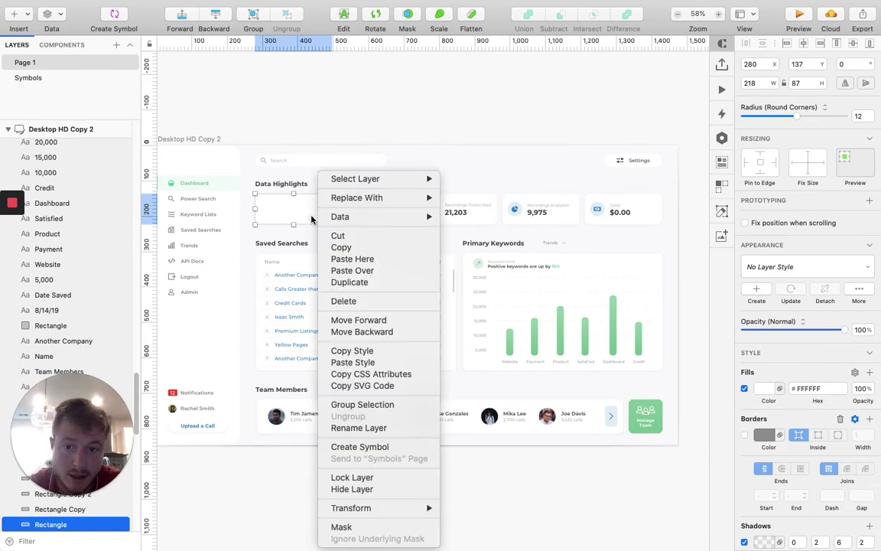
key("Escape")
scroll(295, 225, "up", 5)
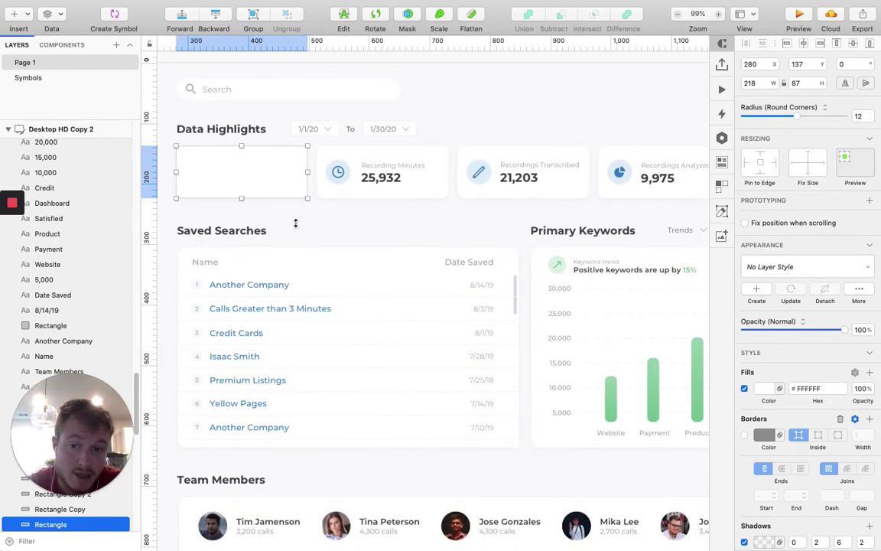
scroll(499, 379, "right", 10)
scroll(500, 379, "down", 3)
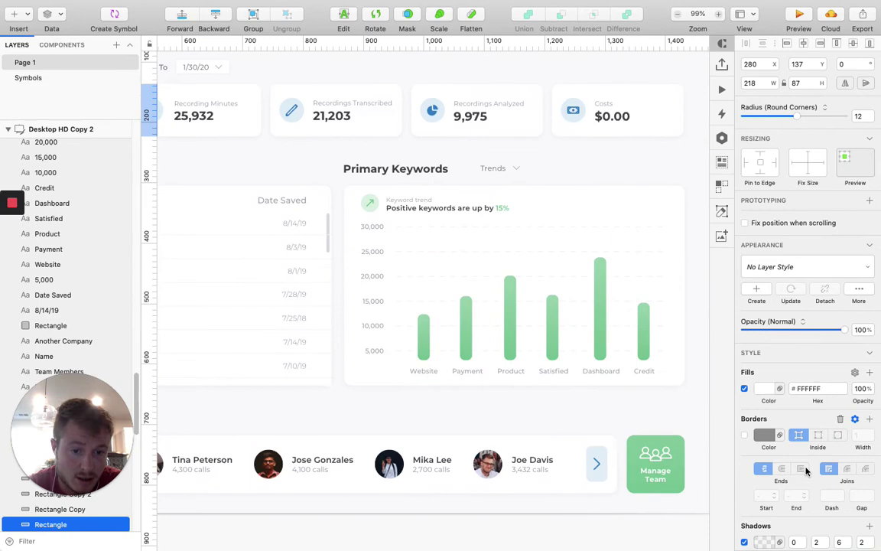
Restore the card's green fill (#80CA9C) by sampling the Manage Team button's colour
left_click(765, 388)
left_click(746, 478)
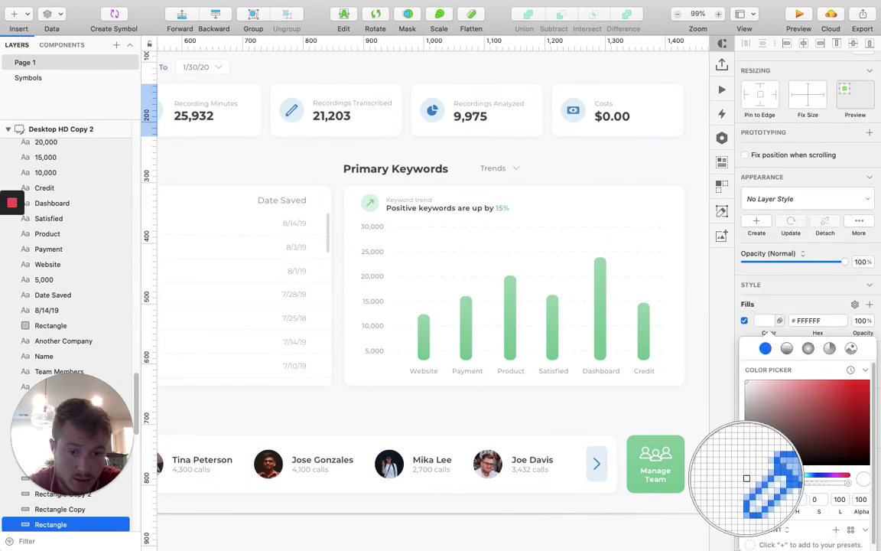
left_click(639, 490)
scroll(640, 482, "down", 5)
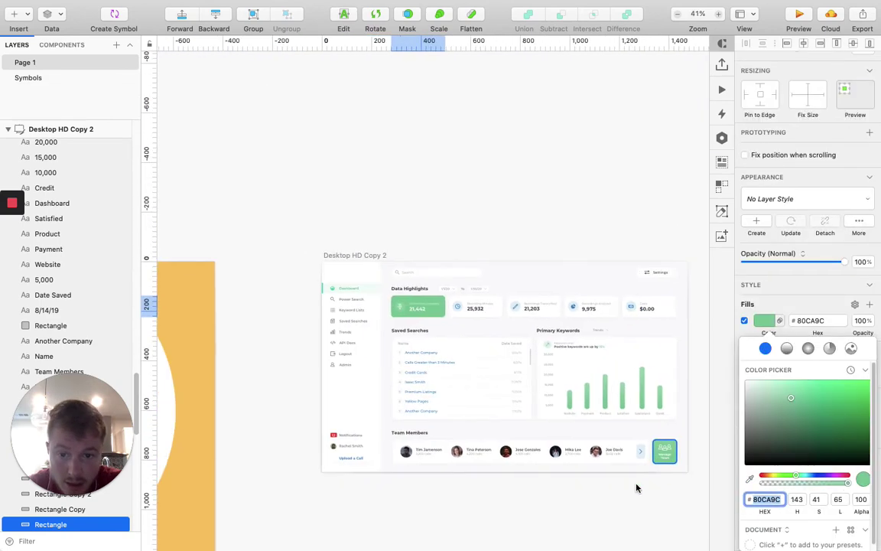
scroll(636, 487, "up", 5)
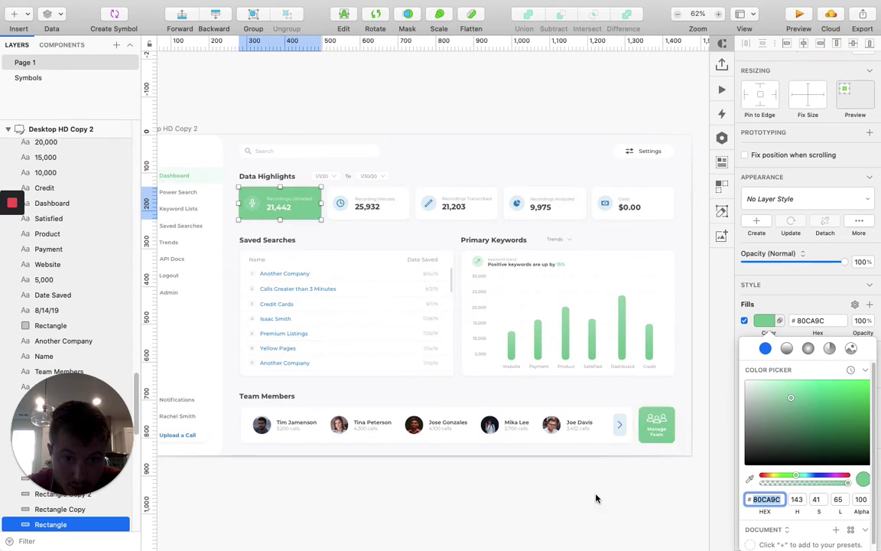
scroll(597, 497, "up", 2)
scroll(596, 497, "left", 2)
key("Escape")
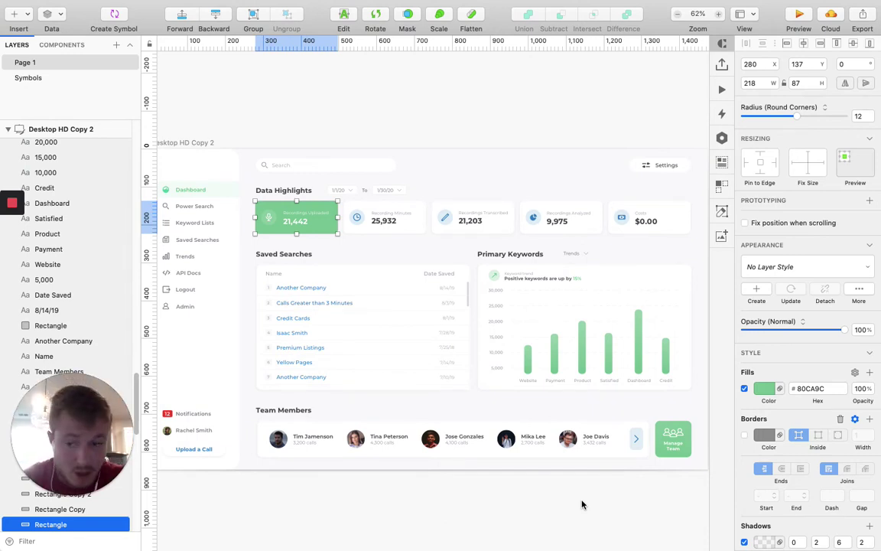
Enable a drop shadow on the House Salad phone screen image with a Y offset of 4
scroll(487, 502, "left", 15)
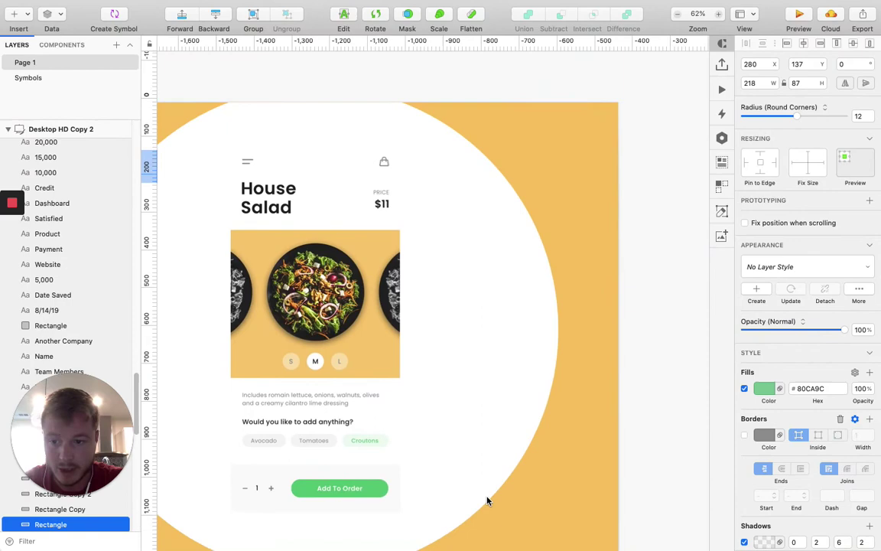
scroll(487, 502, "down", 1)
scroll(487, 501, "left", 1)
scroll(487, 501, "down", 3)
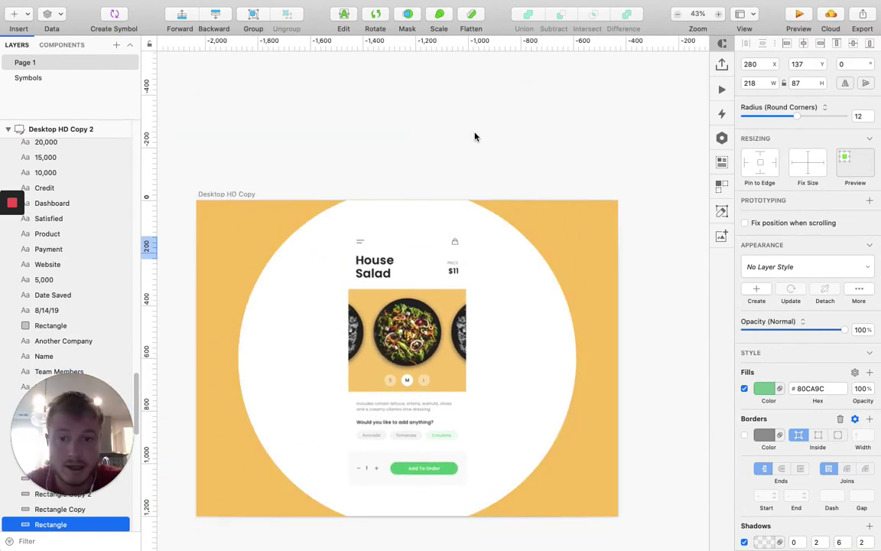
scroll(474, 135, "up", 4)
scroll(476, 133, "down", 3)
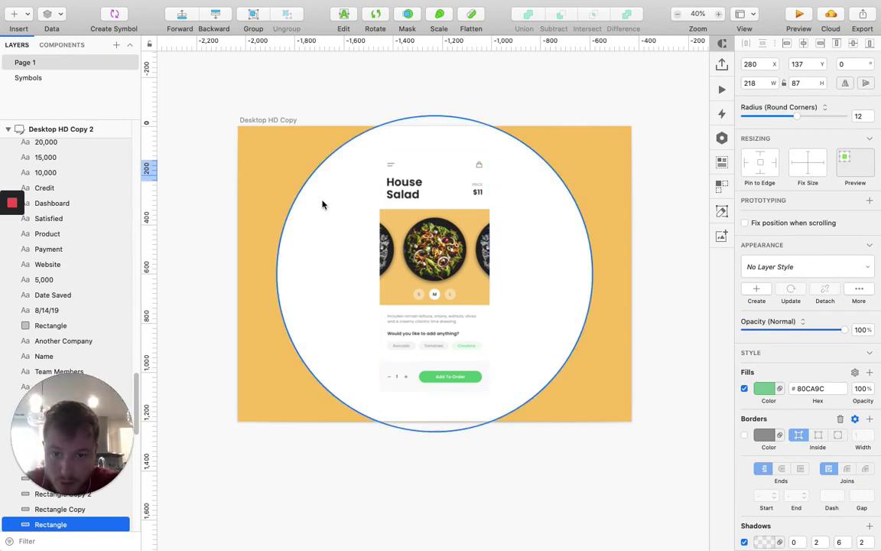
left_click(402, 306)
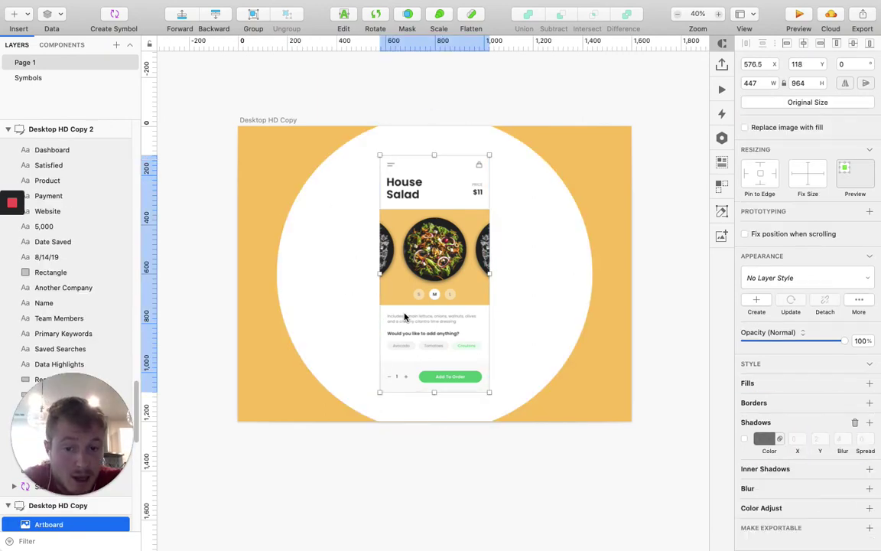
left_click(744, 439)
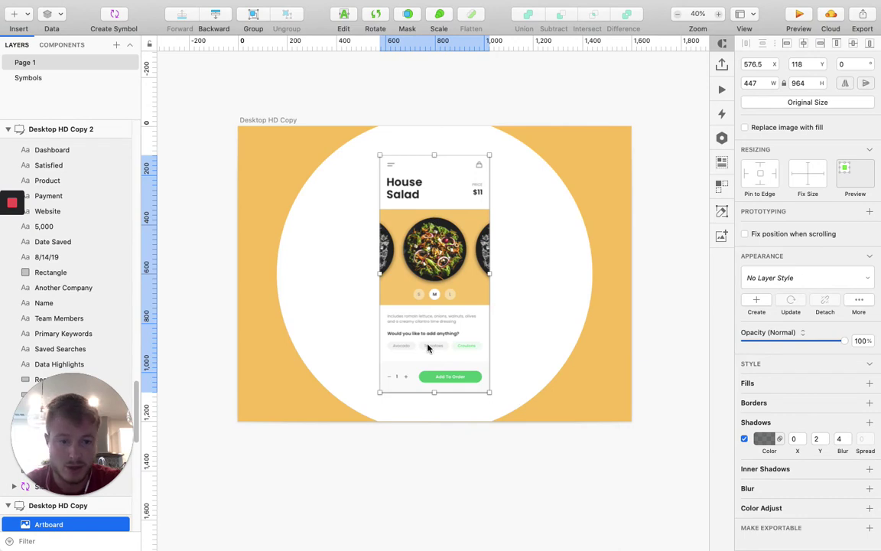
left_click(819, 439)
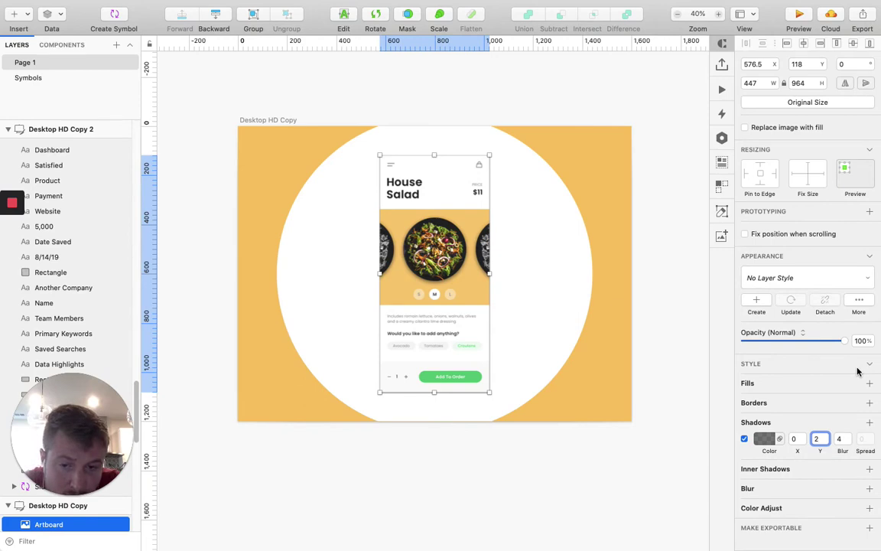
type("3")
key("Up")
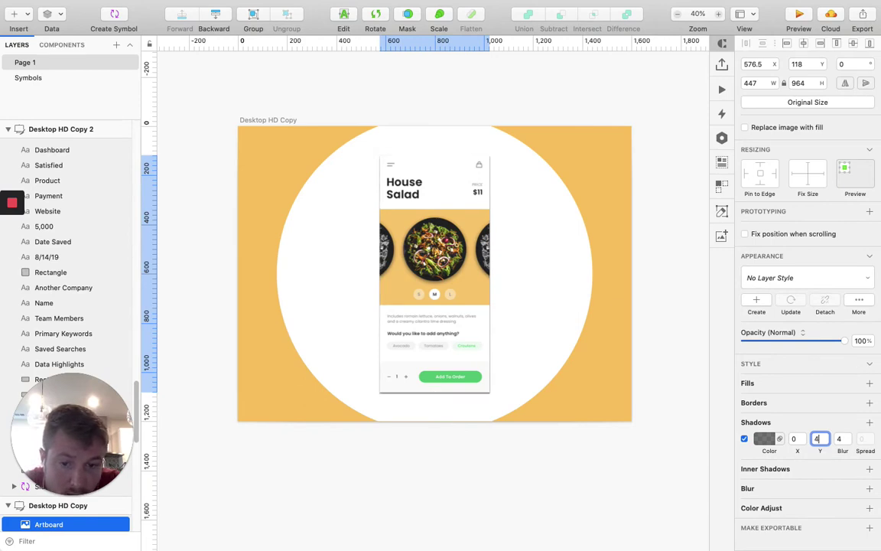
left_click(570, 499)
Set the phone screen shadow's blur to 44
scroll(471, 452, "up", 3)
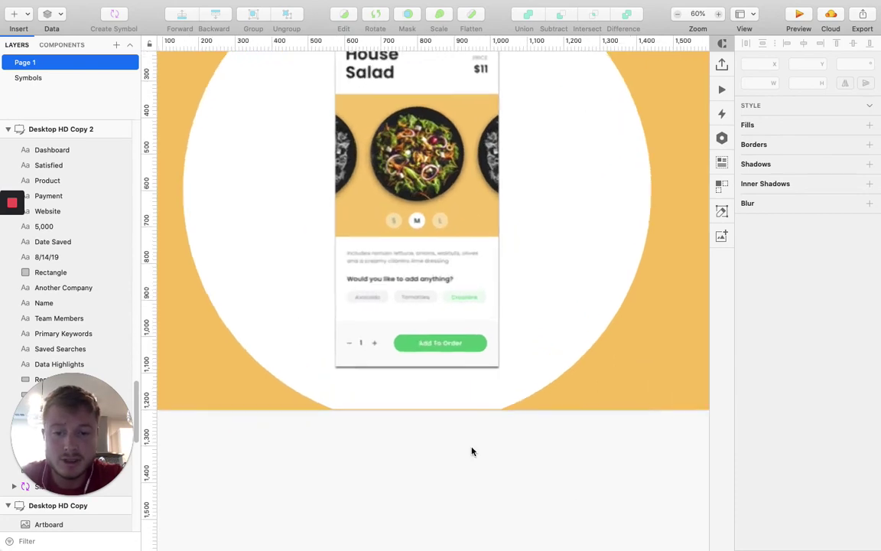
scroll(472, 451, "up", 2)
scroll(472, 451, "left", 2)
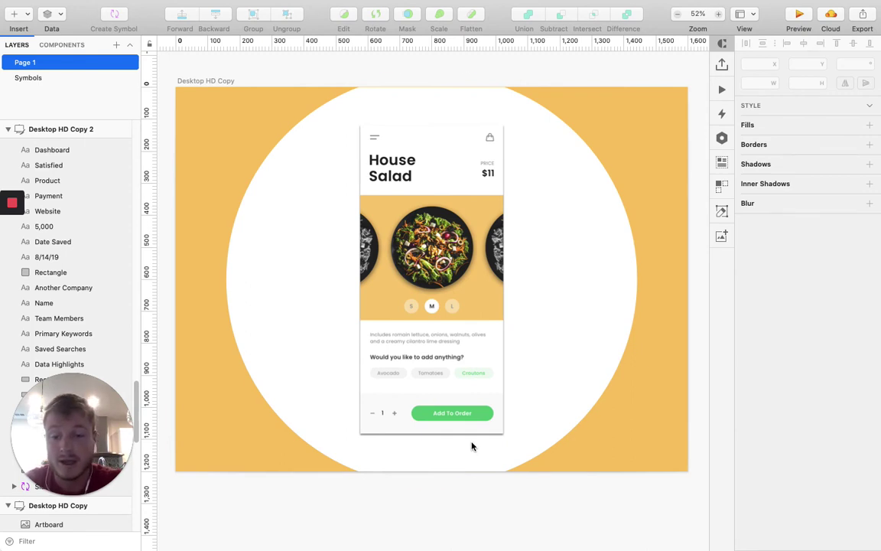
left_click(473, 431)
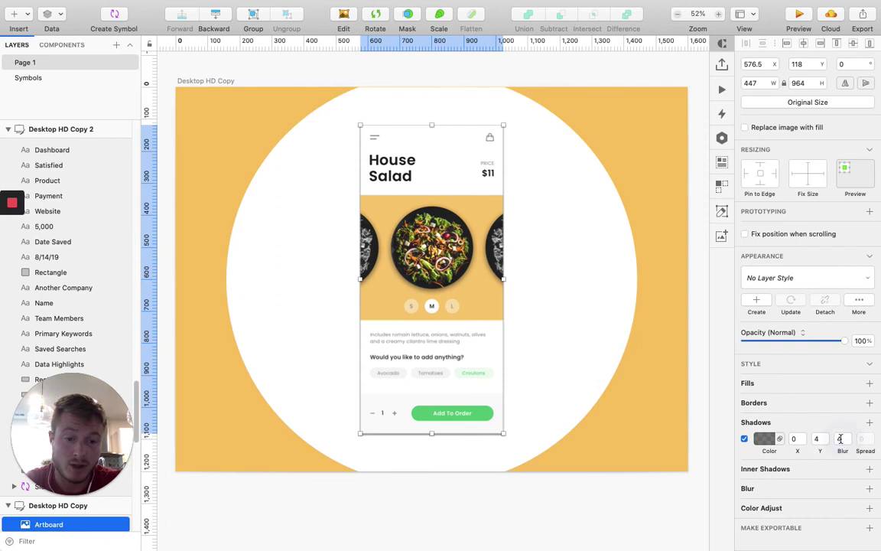
left_click(840, 438)
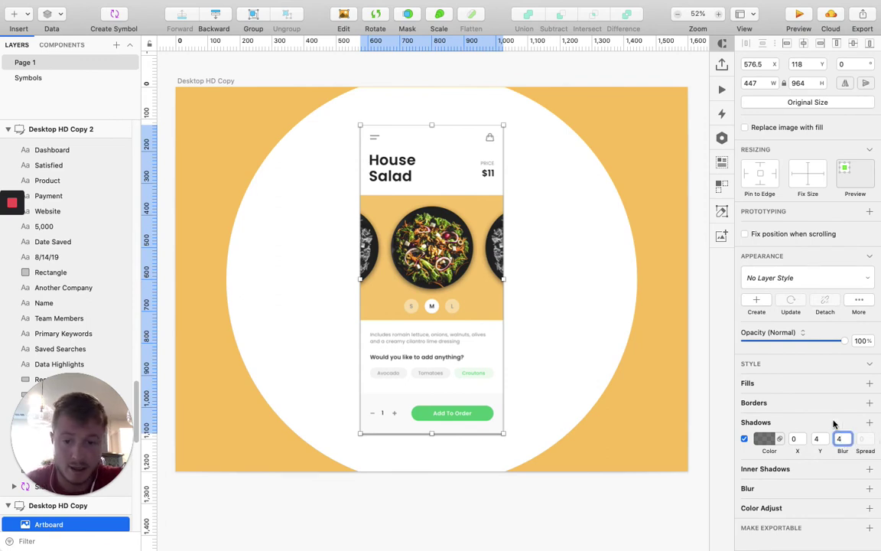
type("4")
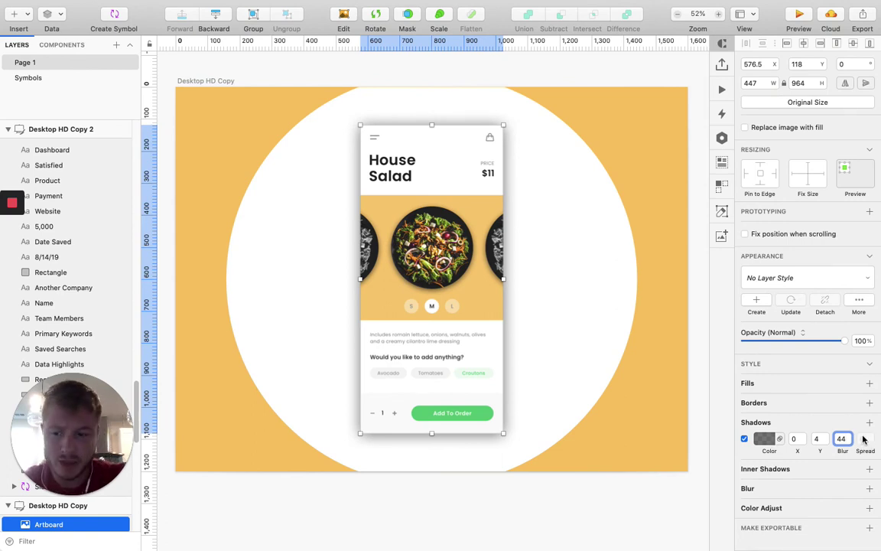
Lower the House Salad screen shadow's alpha from 50 to 10 and preview it
left_click(764, 438)
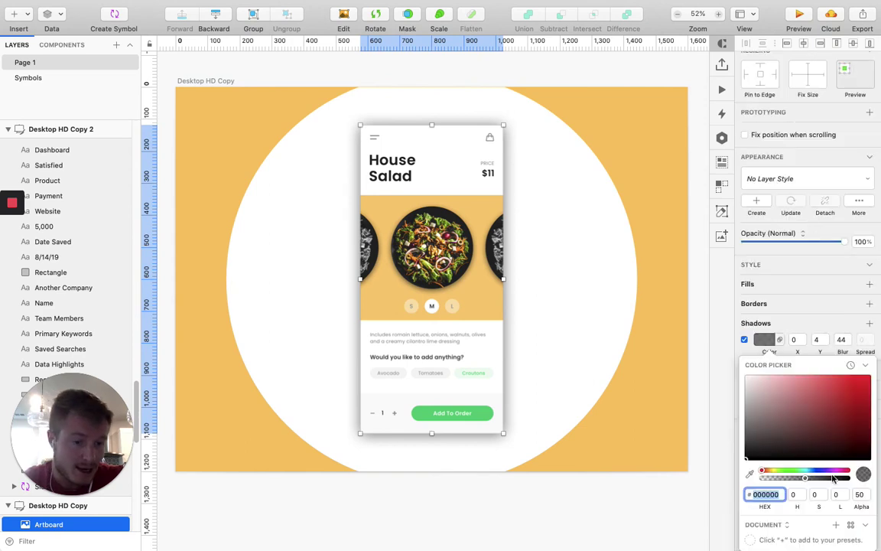
left_click(855, 496)
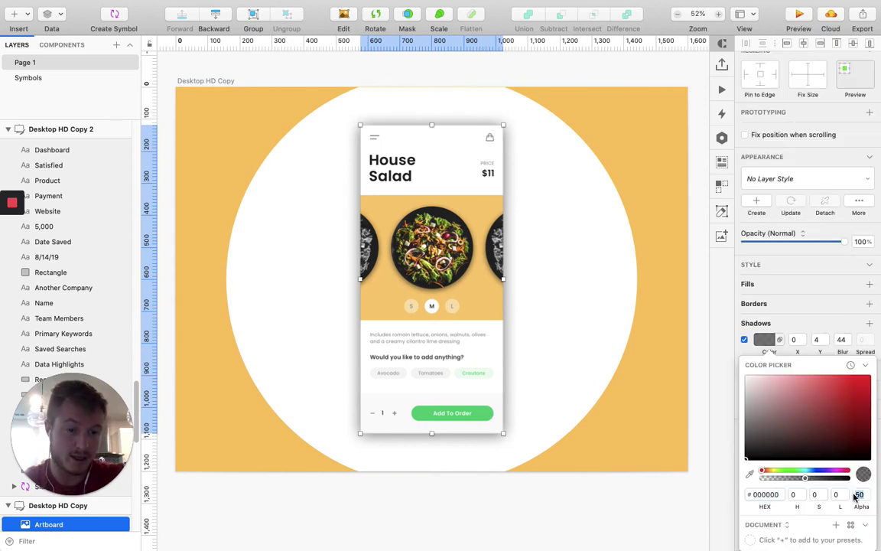
left_click(860, 495)
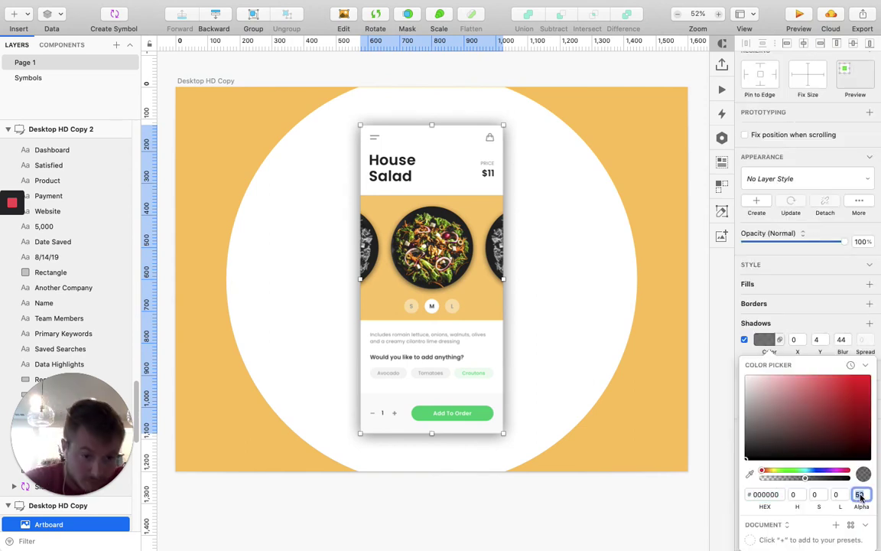
type("10")
key("Return")
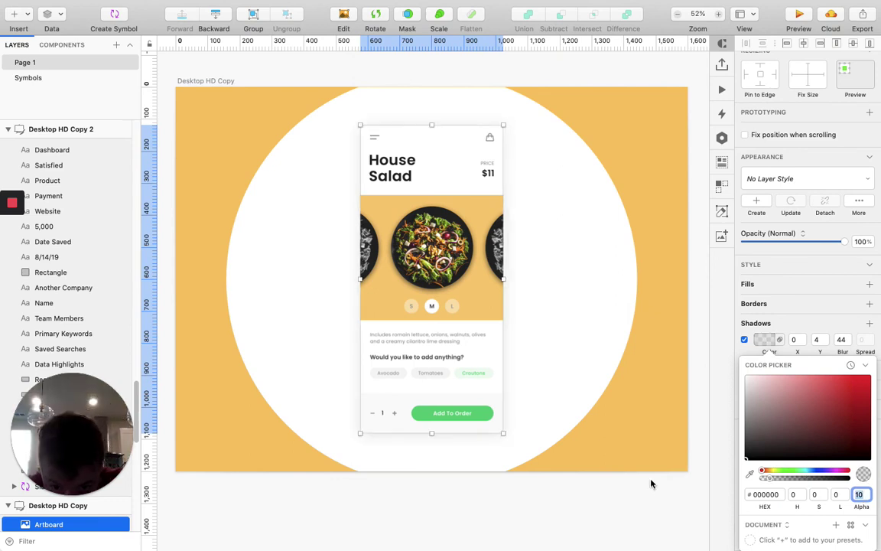
left_click(626, 517)
left_click(589, 513)
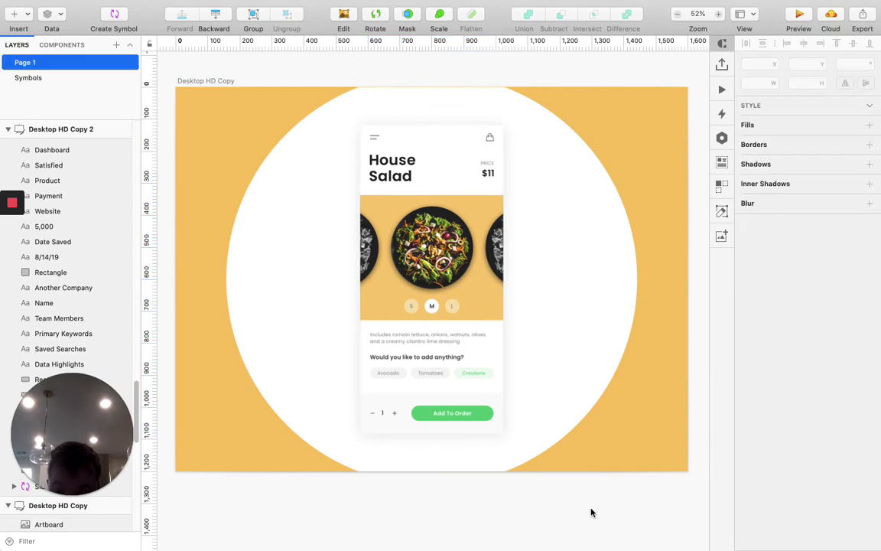
scroll(591, 512, "left", 2)
scroll(591, 513, "down", 3)
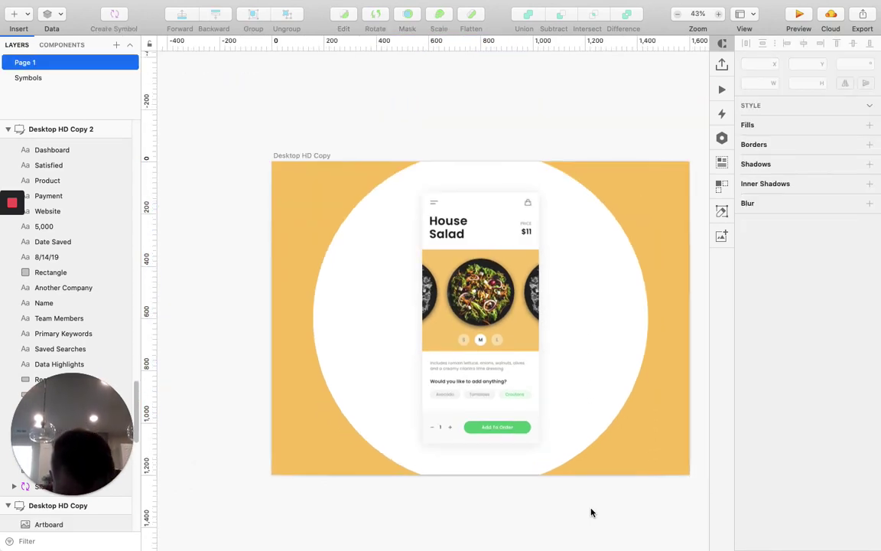
scroll(591, 512, "right", 1)
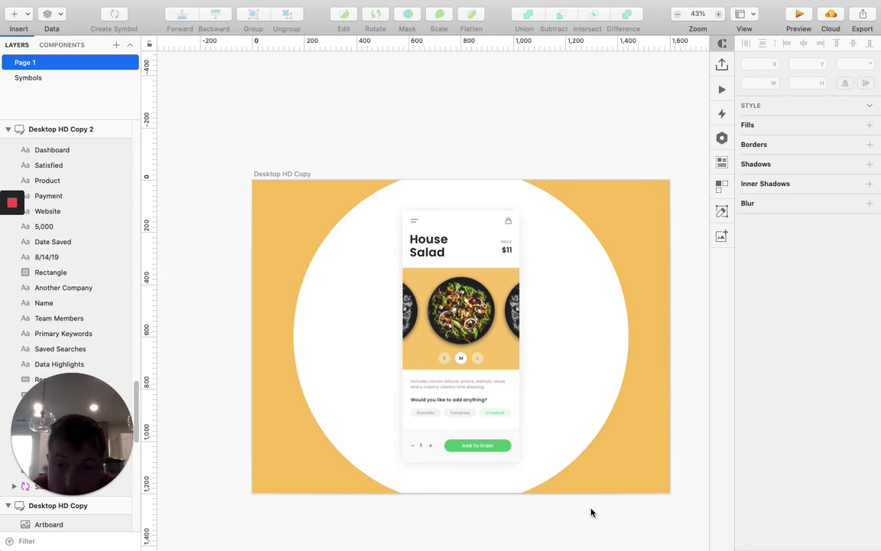
scroll(592, 512, "up", 5)
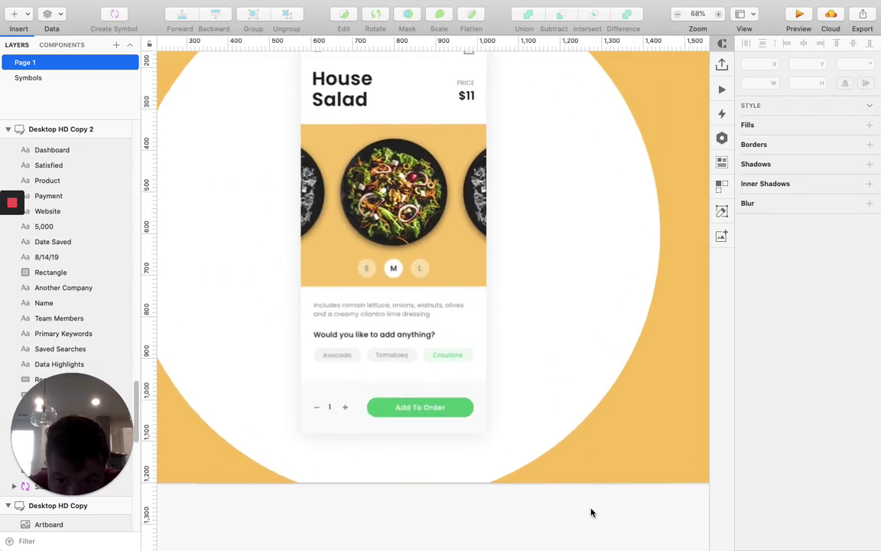
Reselect the phone screen and check the shadow colour's opacity value
left_click(517, 427)
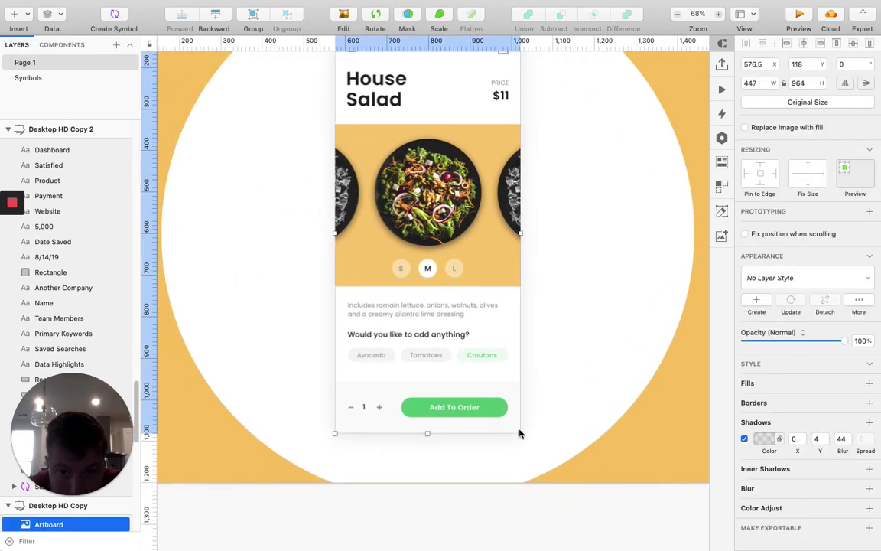
left_click(761, 437)
left_click(857, 495)
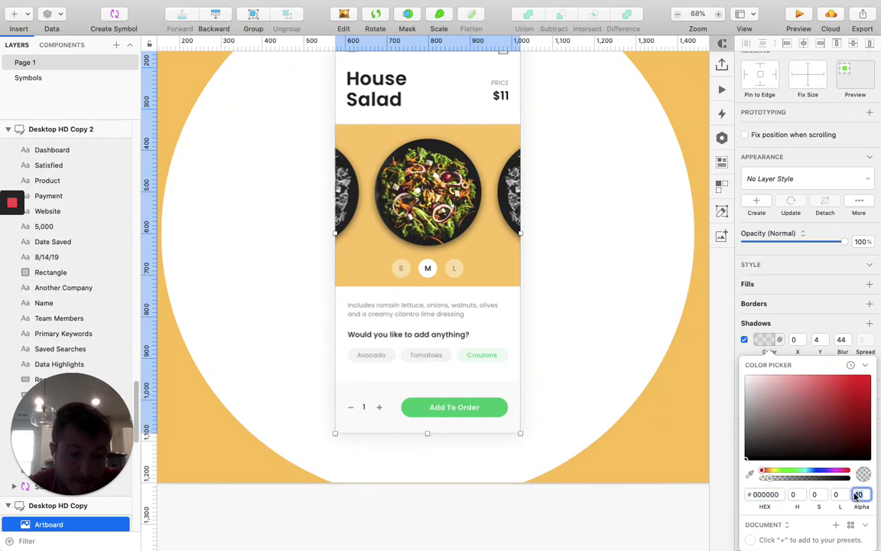
left_click(567, 527)
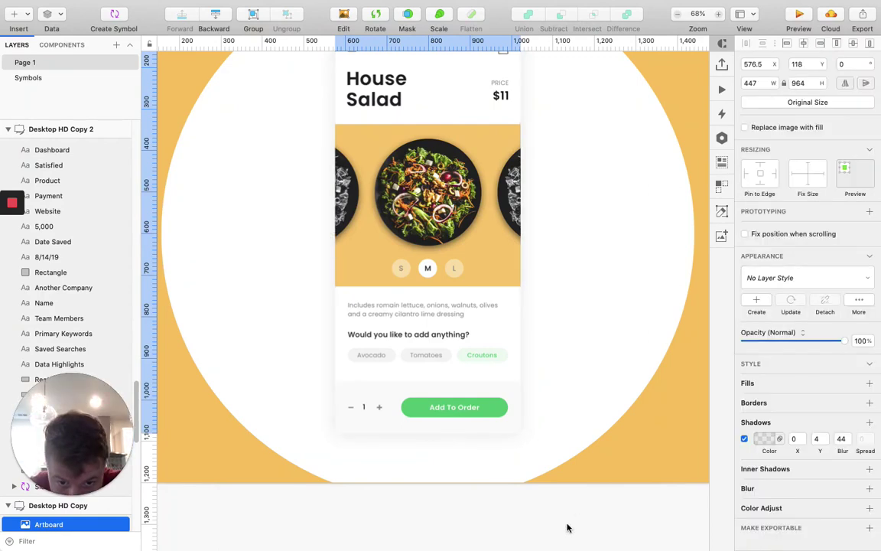
left_click(567, 528)
scroll(567, 535, "down", 3)
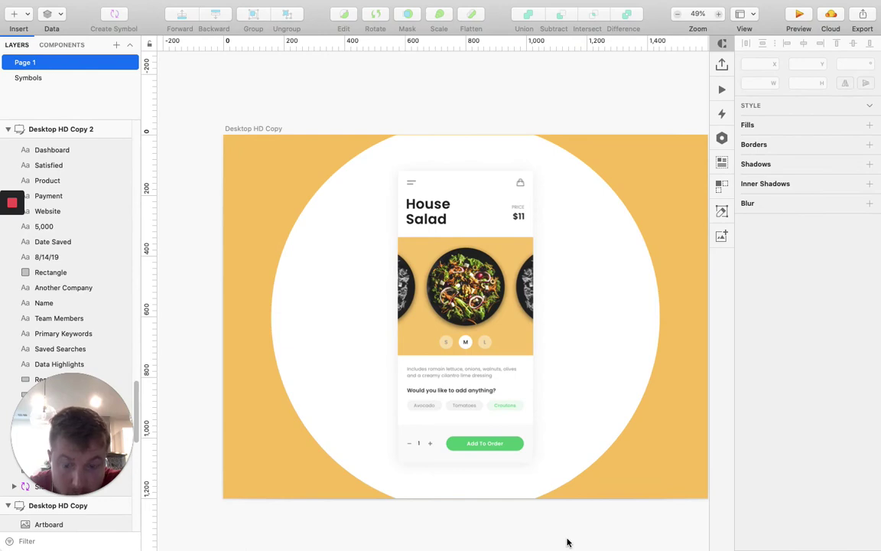
scroll(568, 542, "right", 2)
scroll(568, 543, "down", 1)
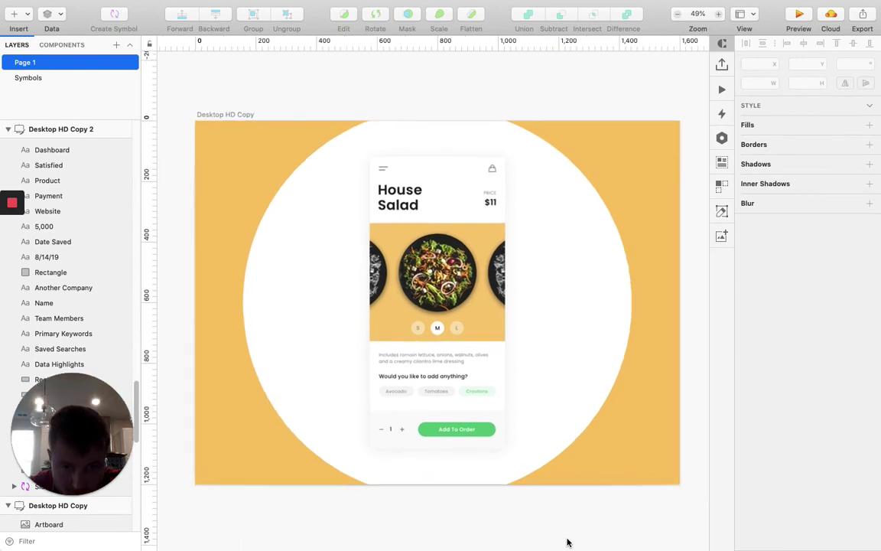
scroll(568, 542, "right", 2)
scroll(567, 542, "up", 1)
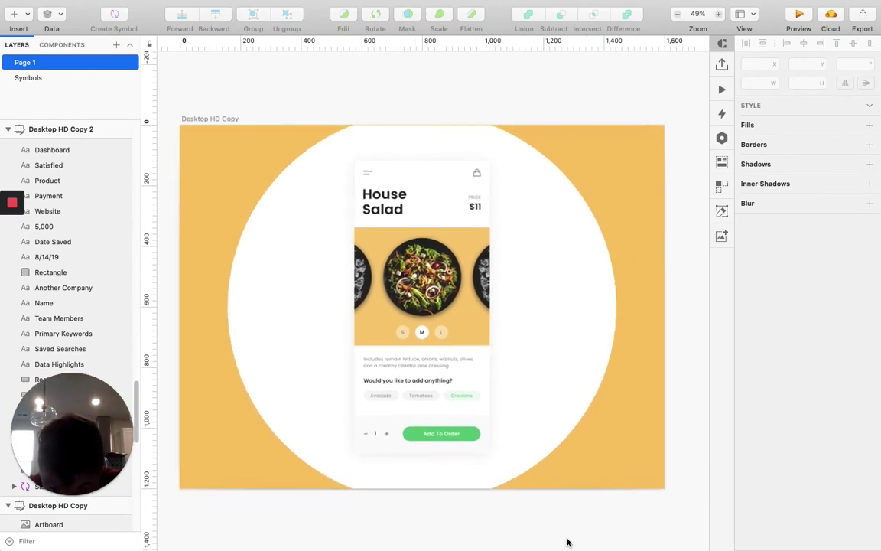
Set the phone screen shadow's alpha to 8, then deselect to preview it
left_click(456, 380)
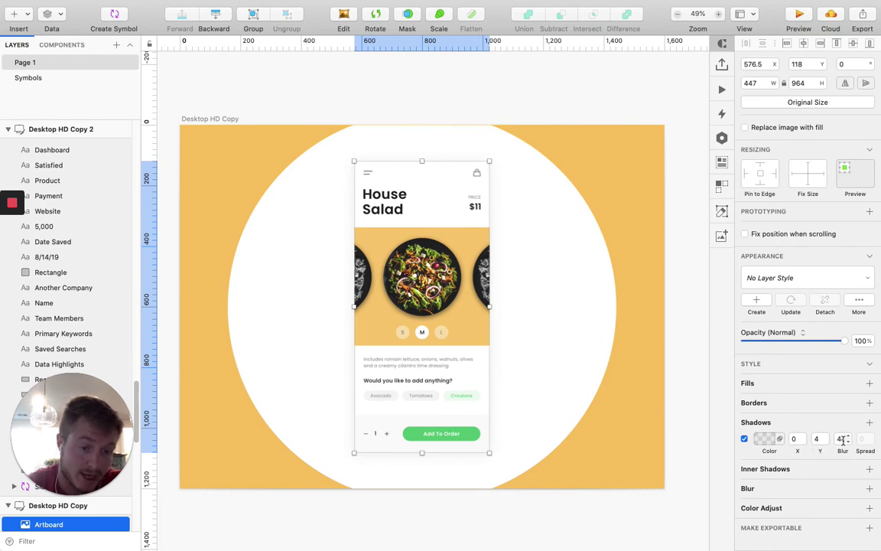
left_click(764, 438)
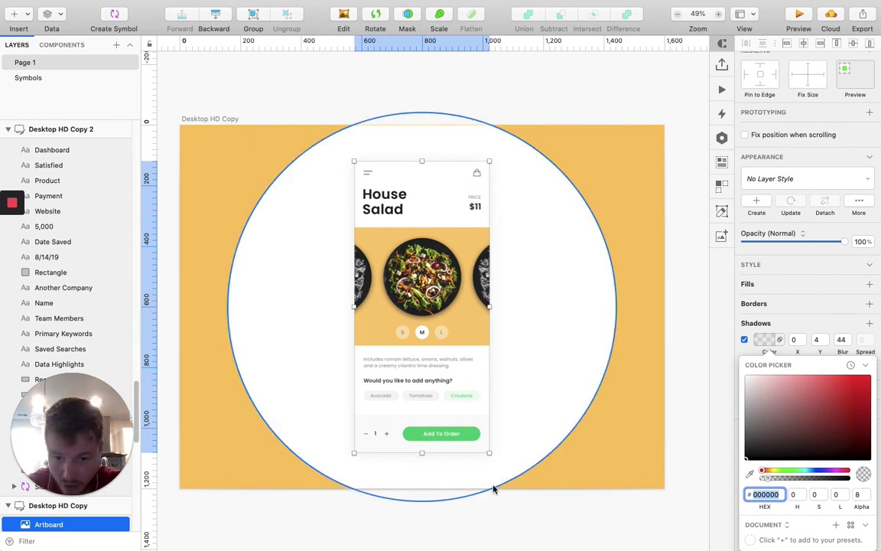
left_click(494, 488)
left_click(462, 513)
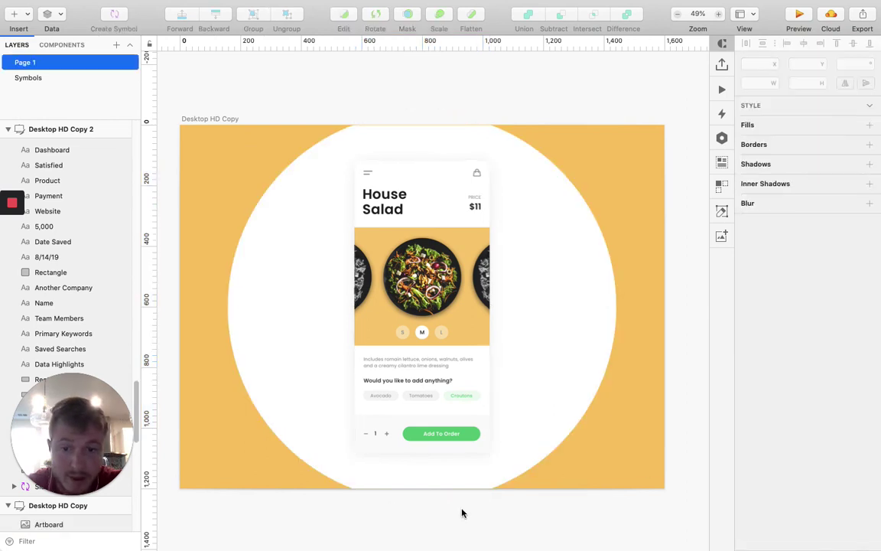
scroll(462, 513, "left", 2)
scroll(462, 512, "down", 1)
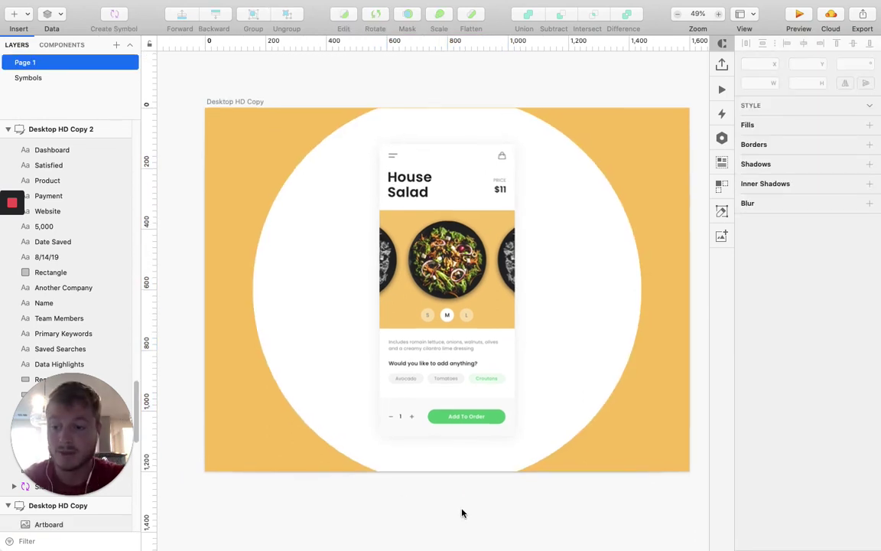